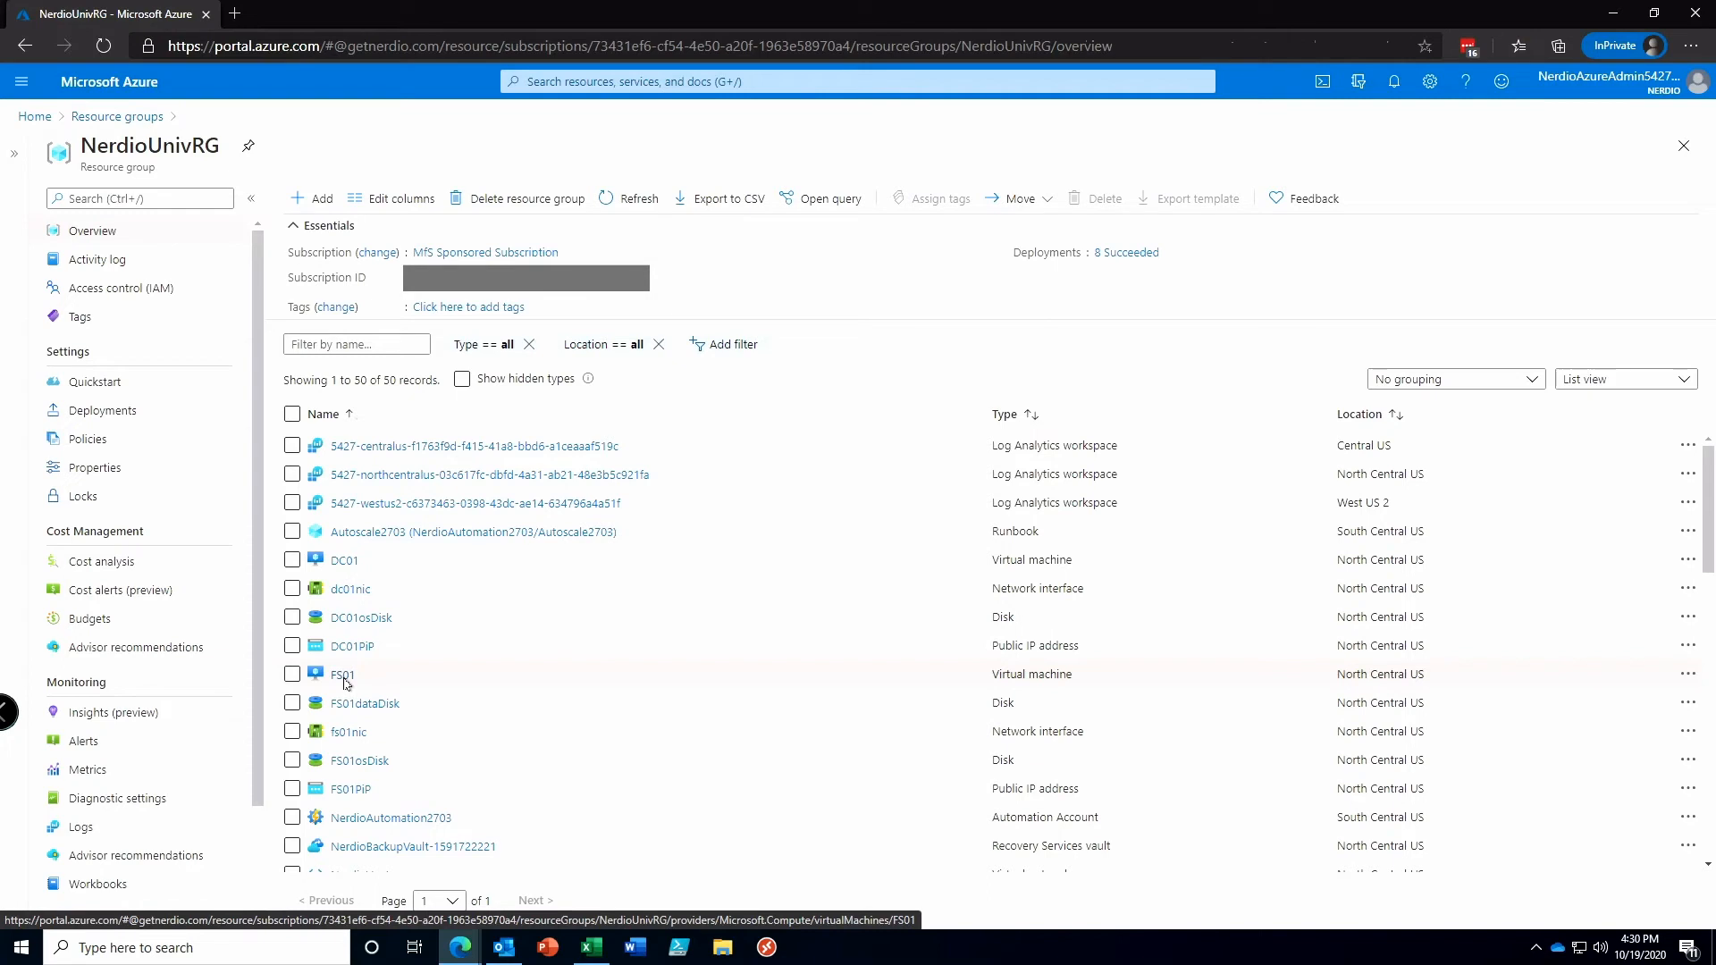
# - Stop the FS01 virtual machine in the NerdioUnivRG resource group and check its status on the overview page
pyautogui.click(345, 679)
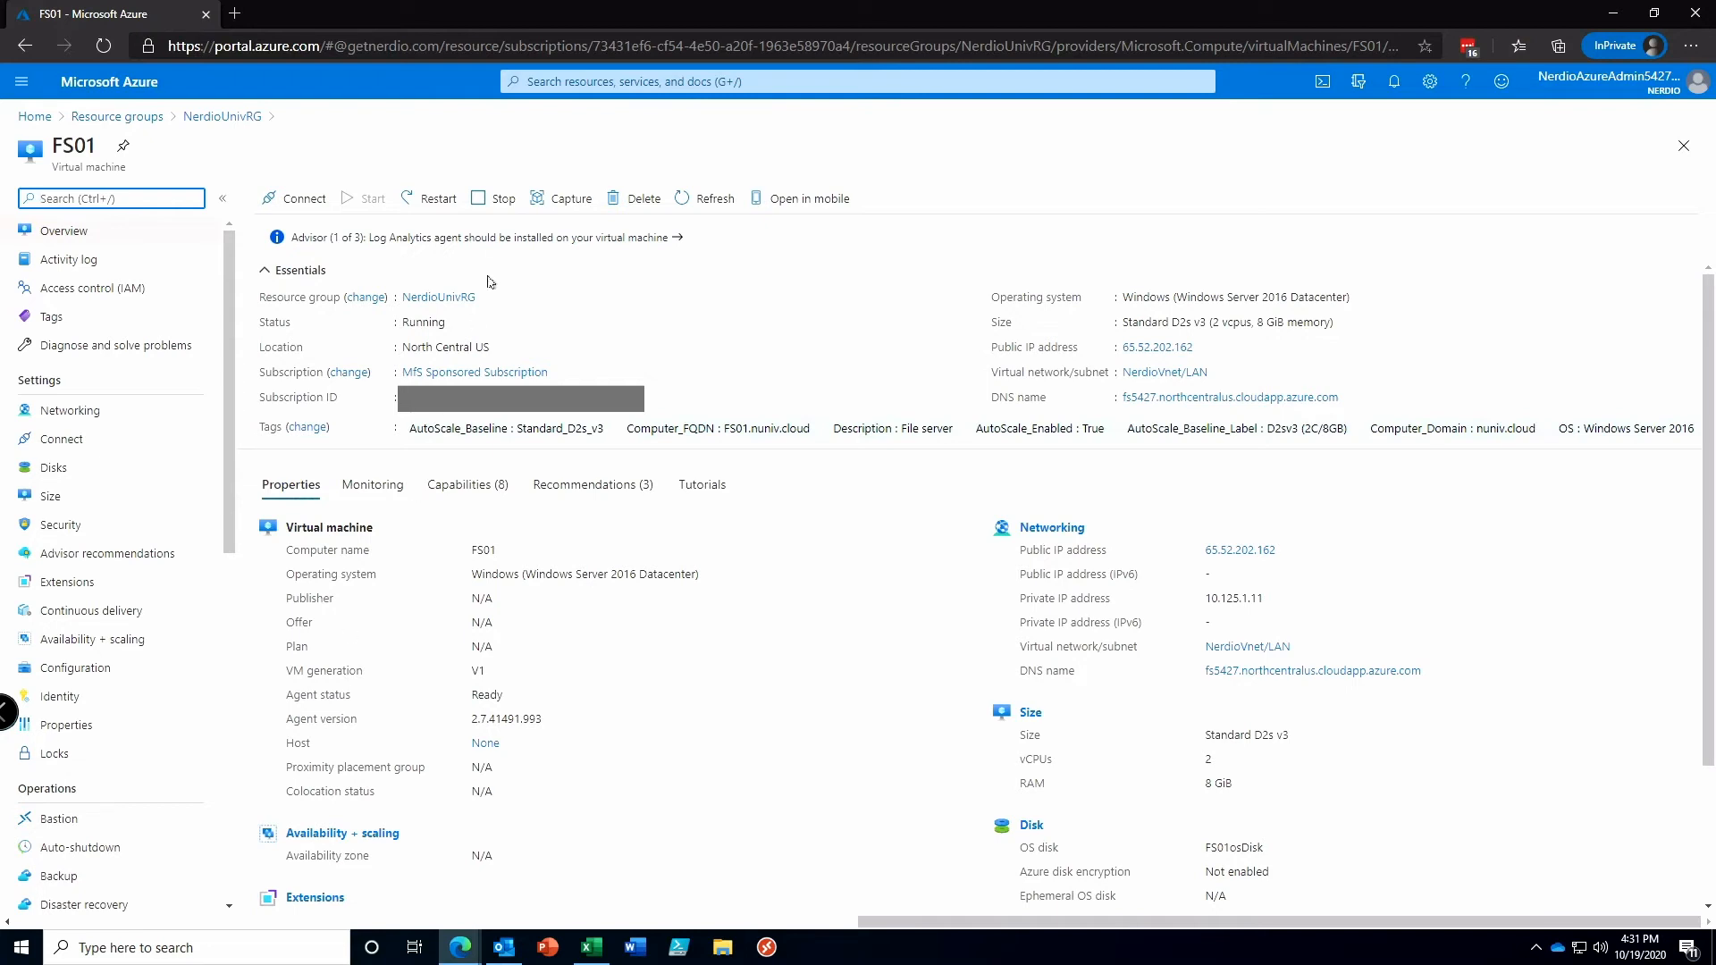
pyautogui.click(501, 197)
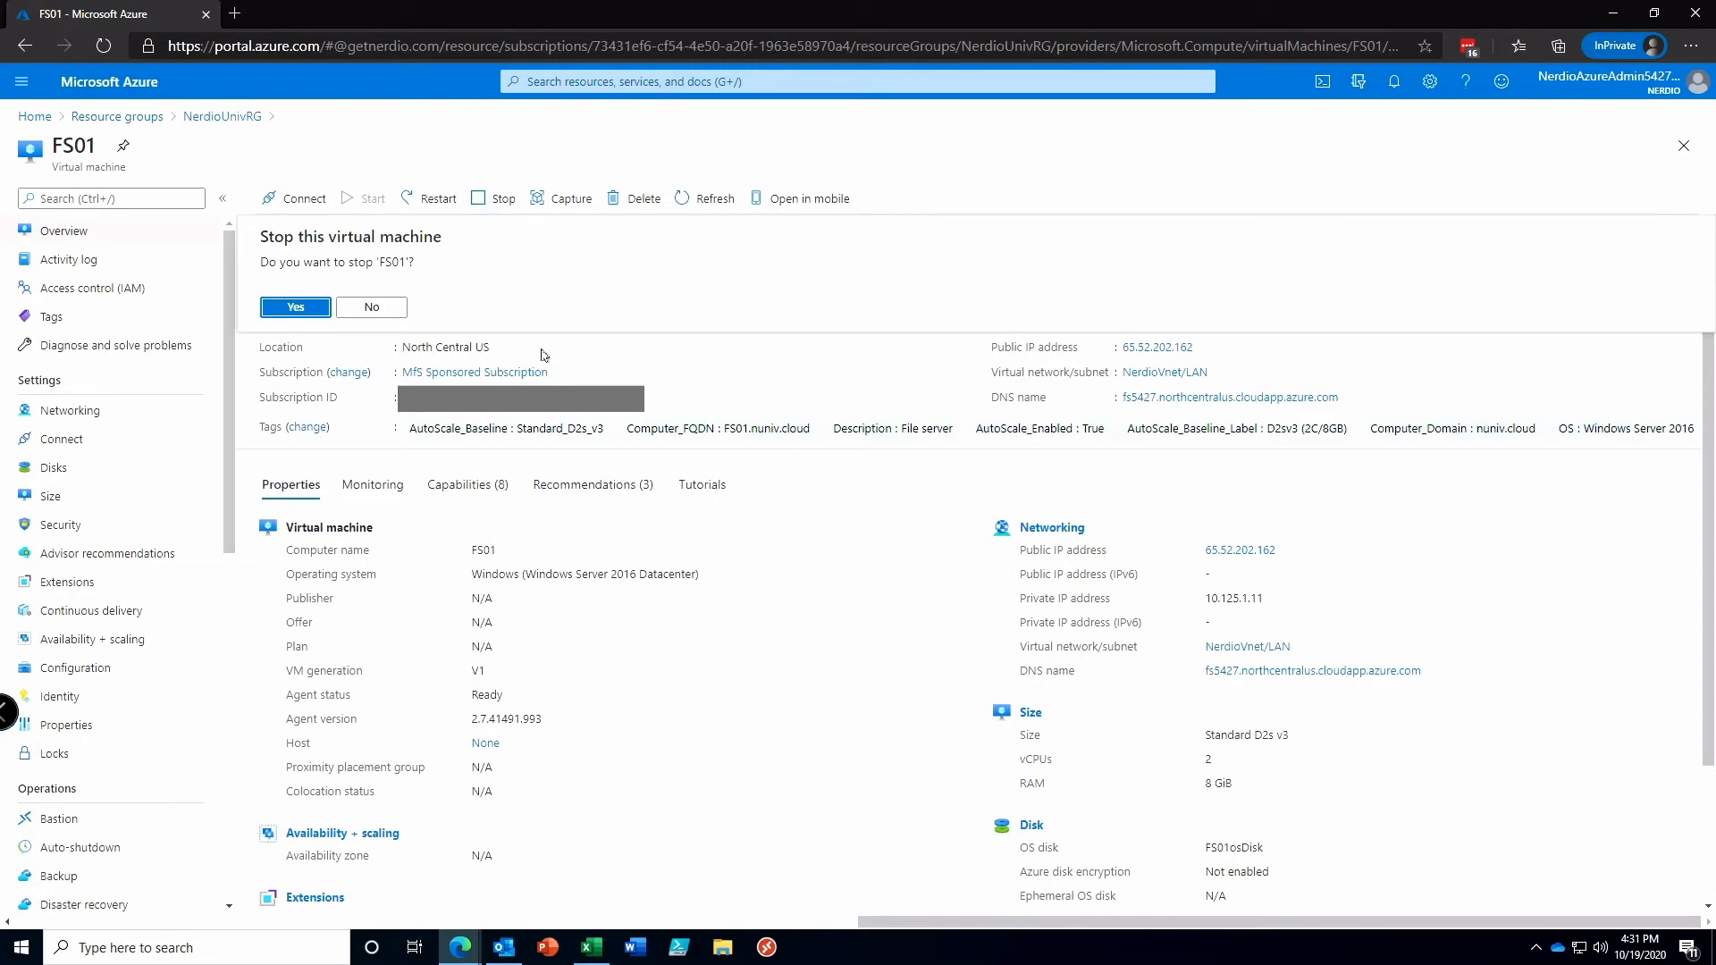
pyautogui.click(299, 307)
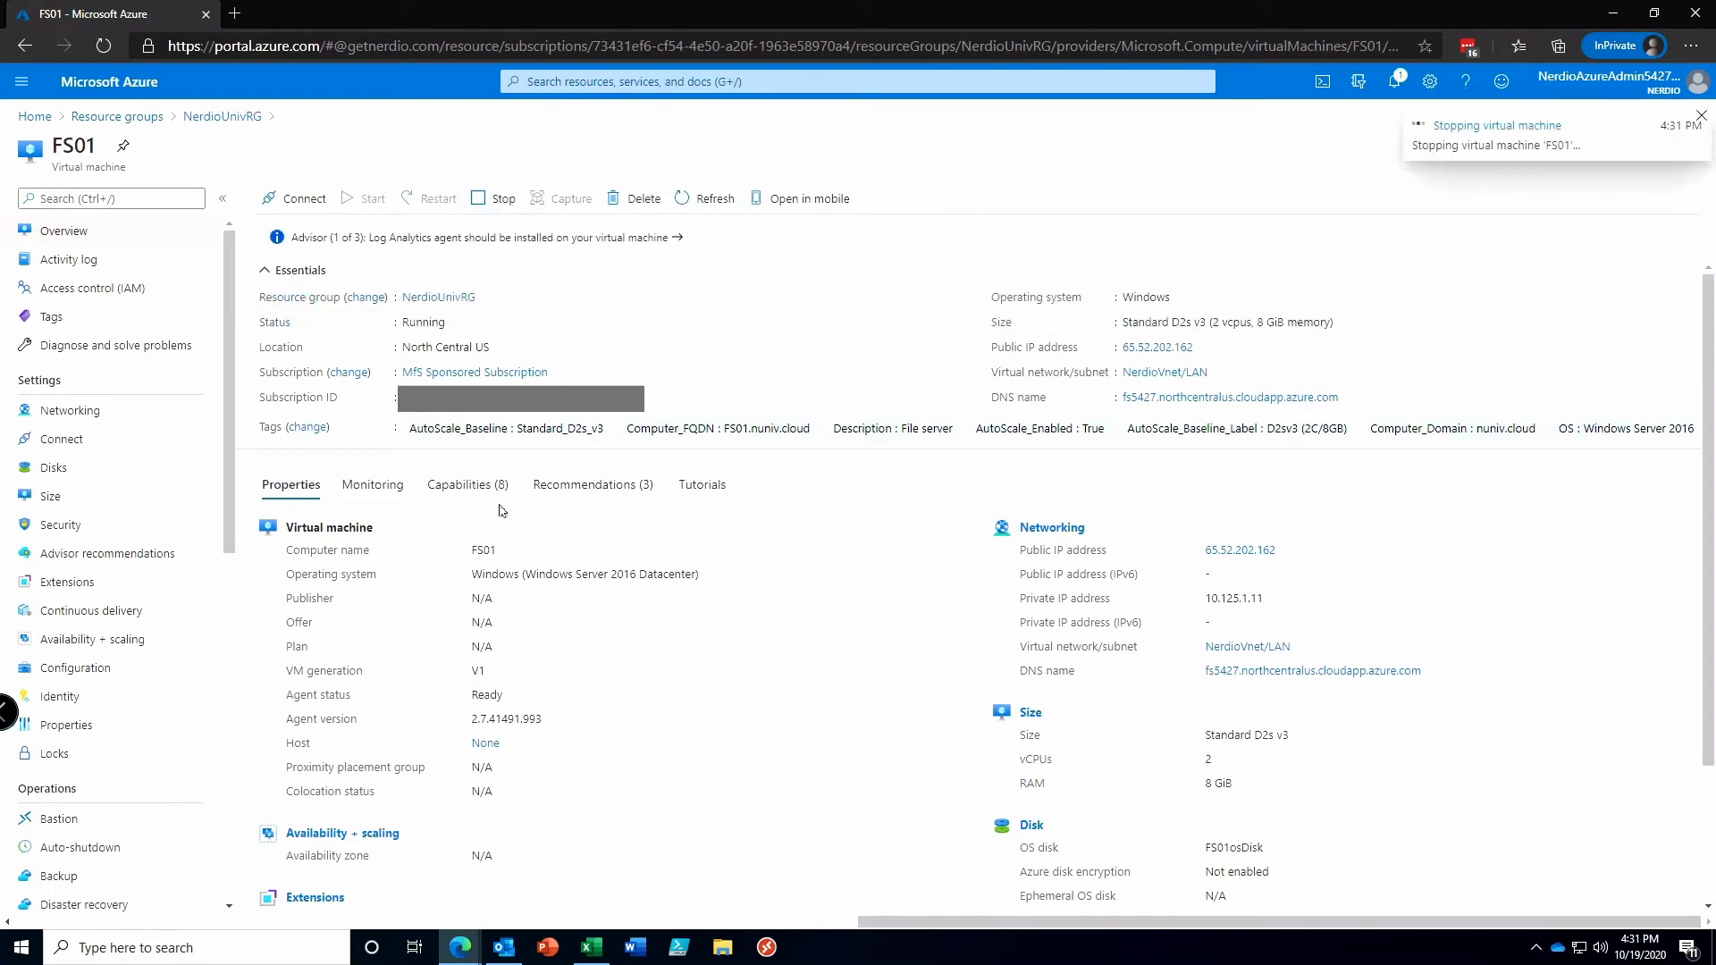
pyautogui.click(107, 413)
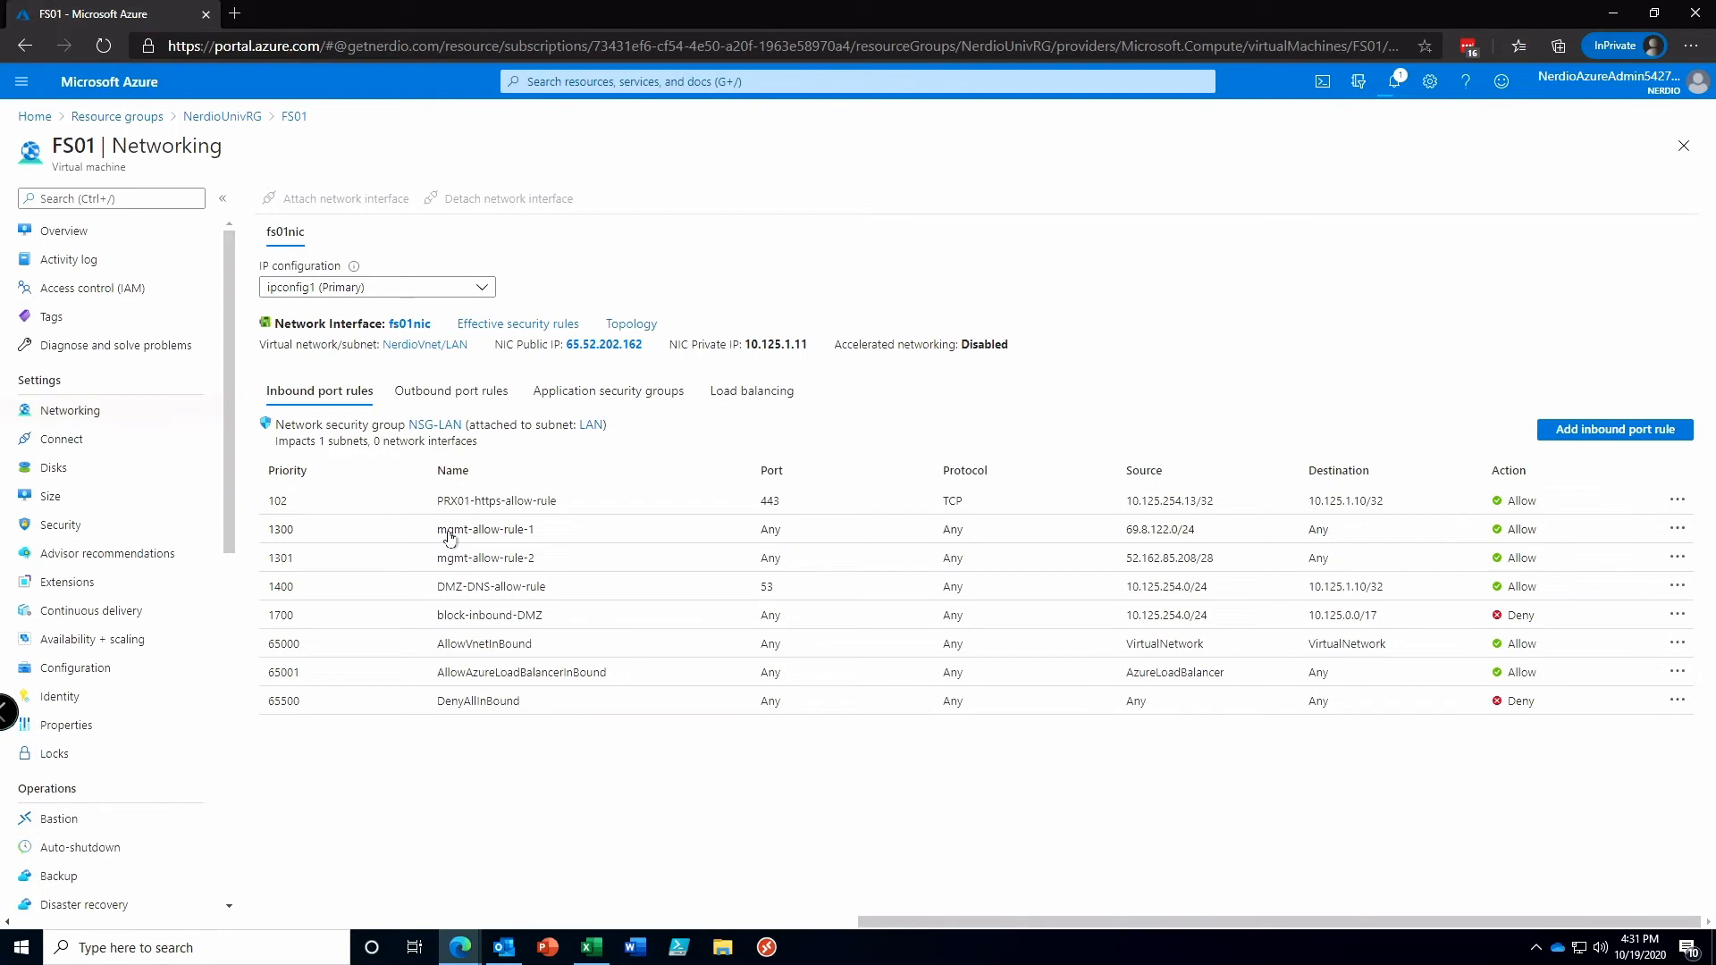
pyautogui.click(80, 231)
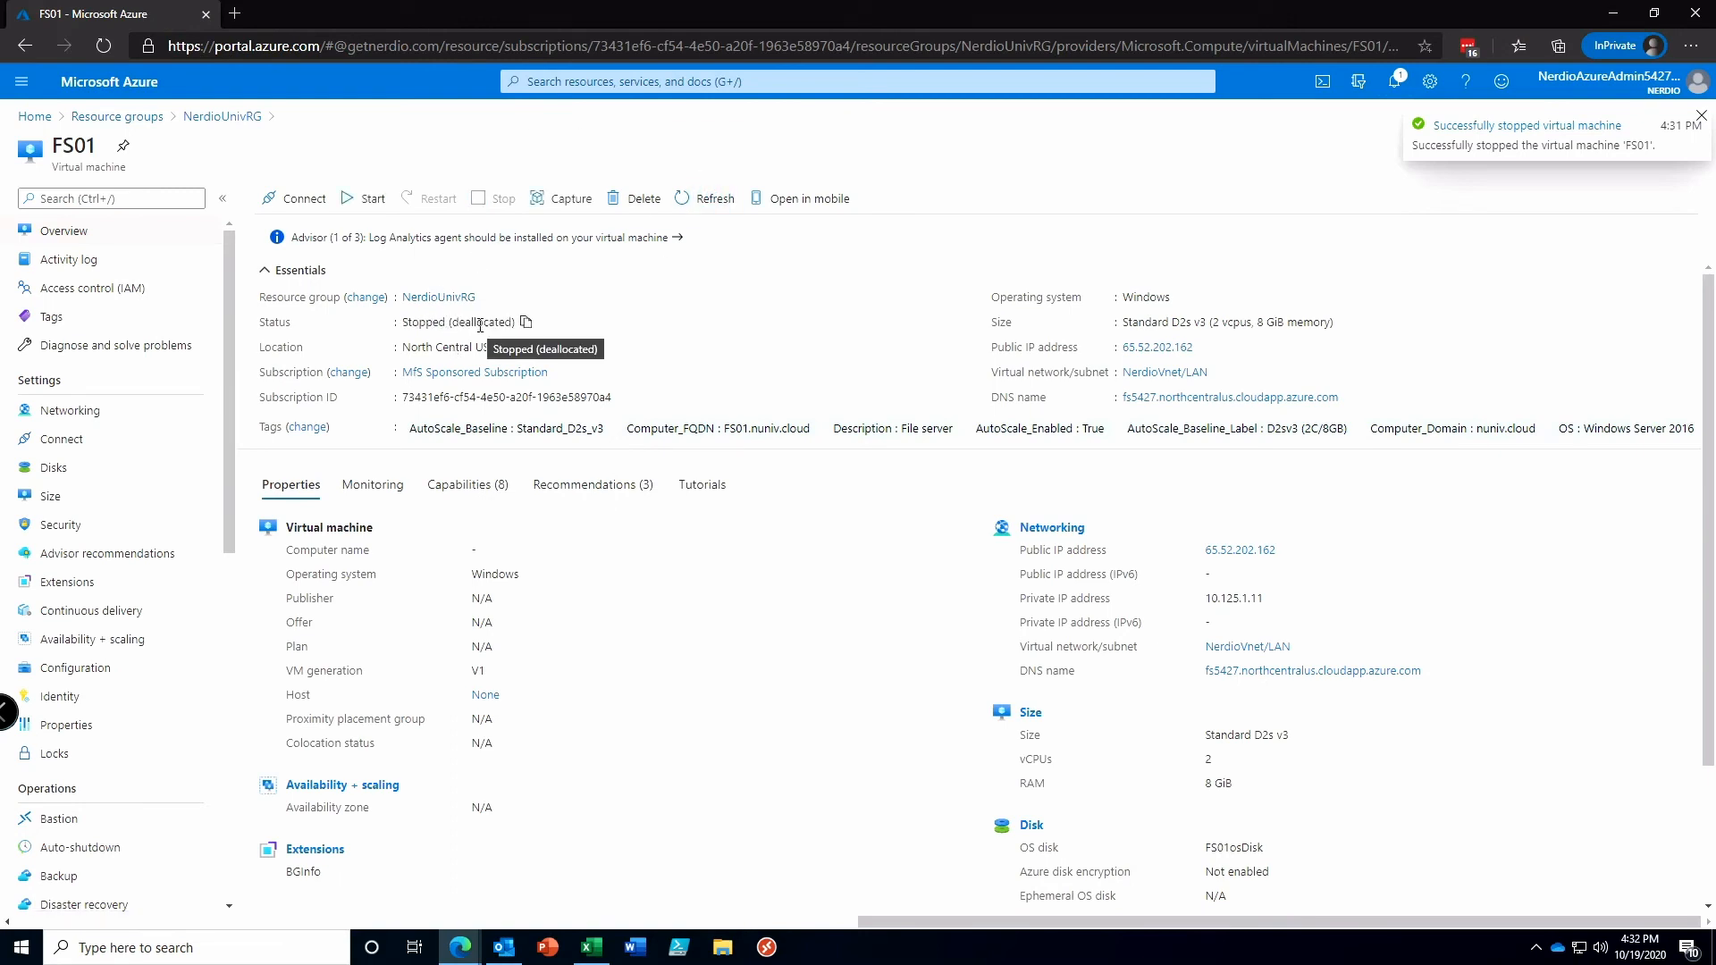
pyautogui.moveTo(452, 321); pyautogui.dragTo(522, 323)
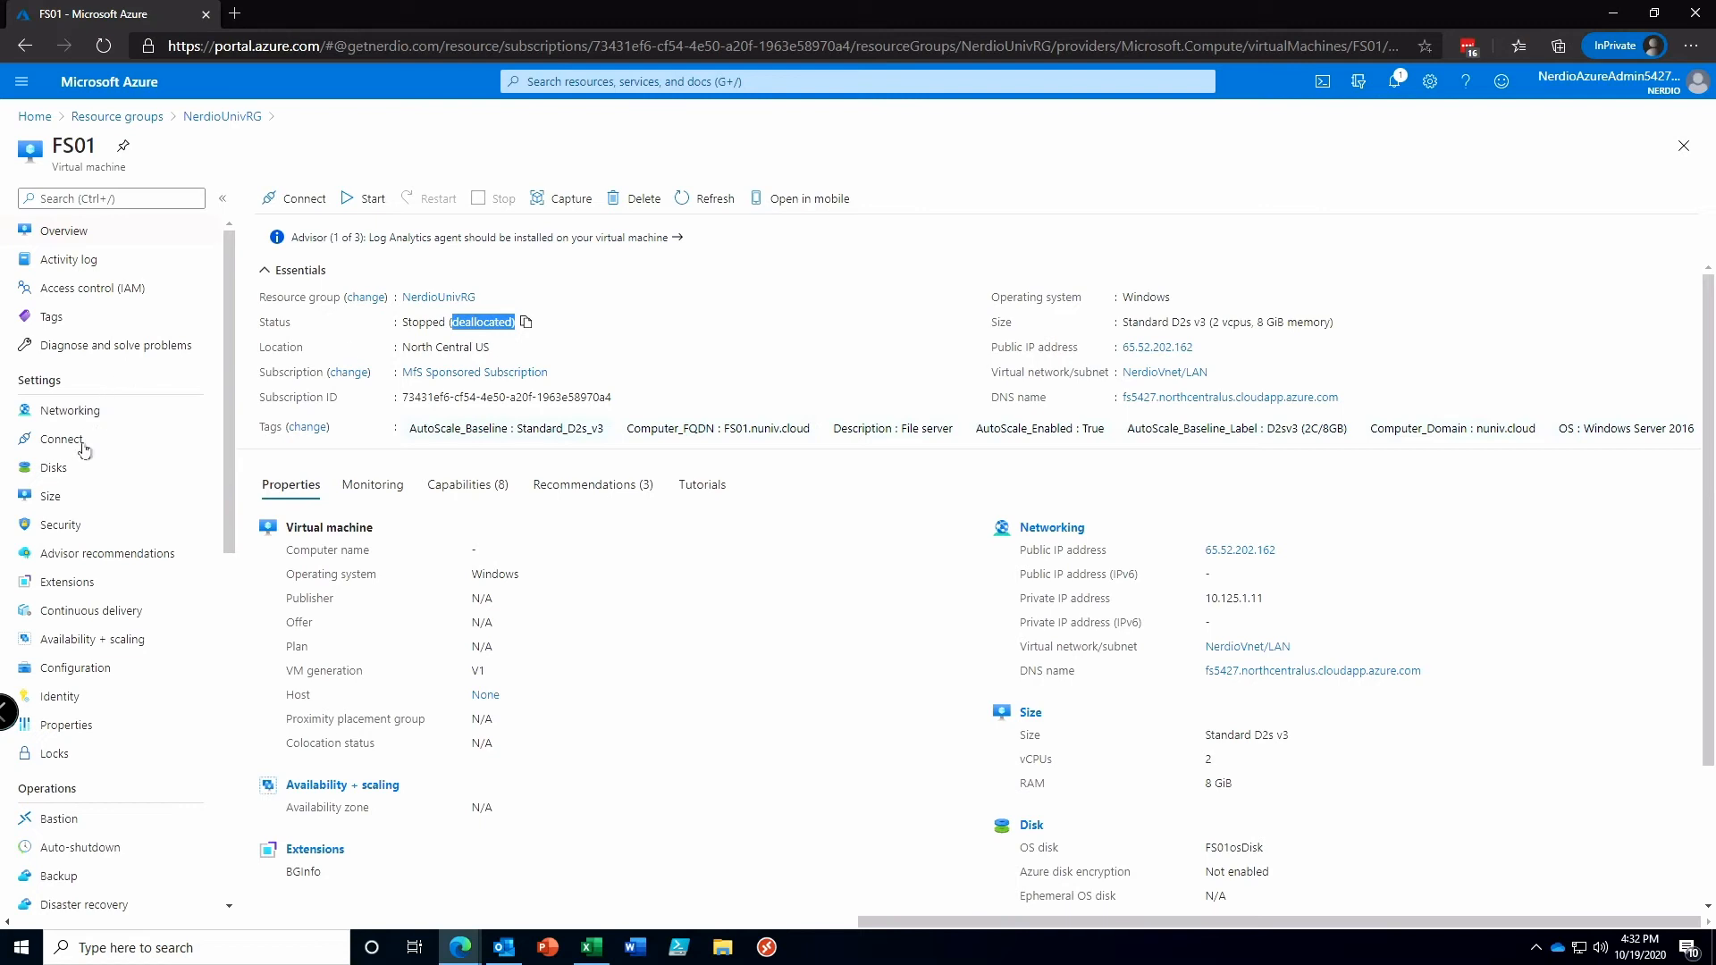
# - Create and attach a network interface named fs01nic2 to FS01, on the LAN (10.125.0.0/17) subnet with no NIC network security group
pyautogui.click(84, 415)
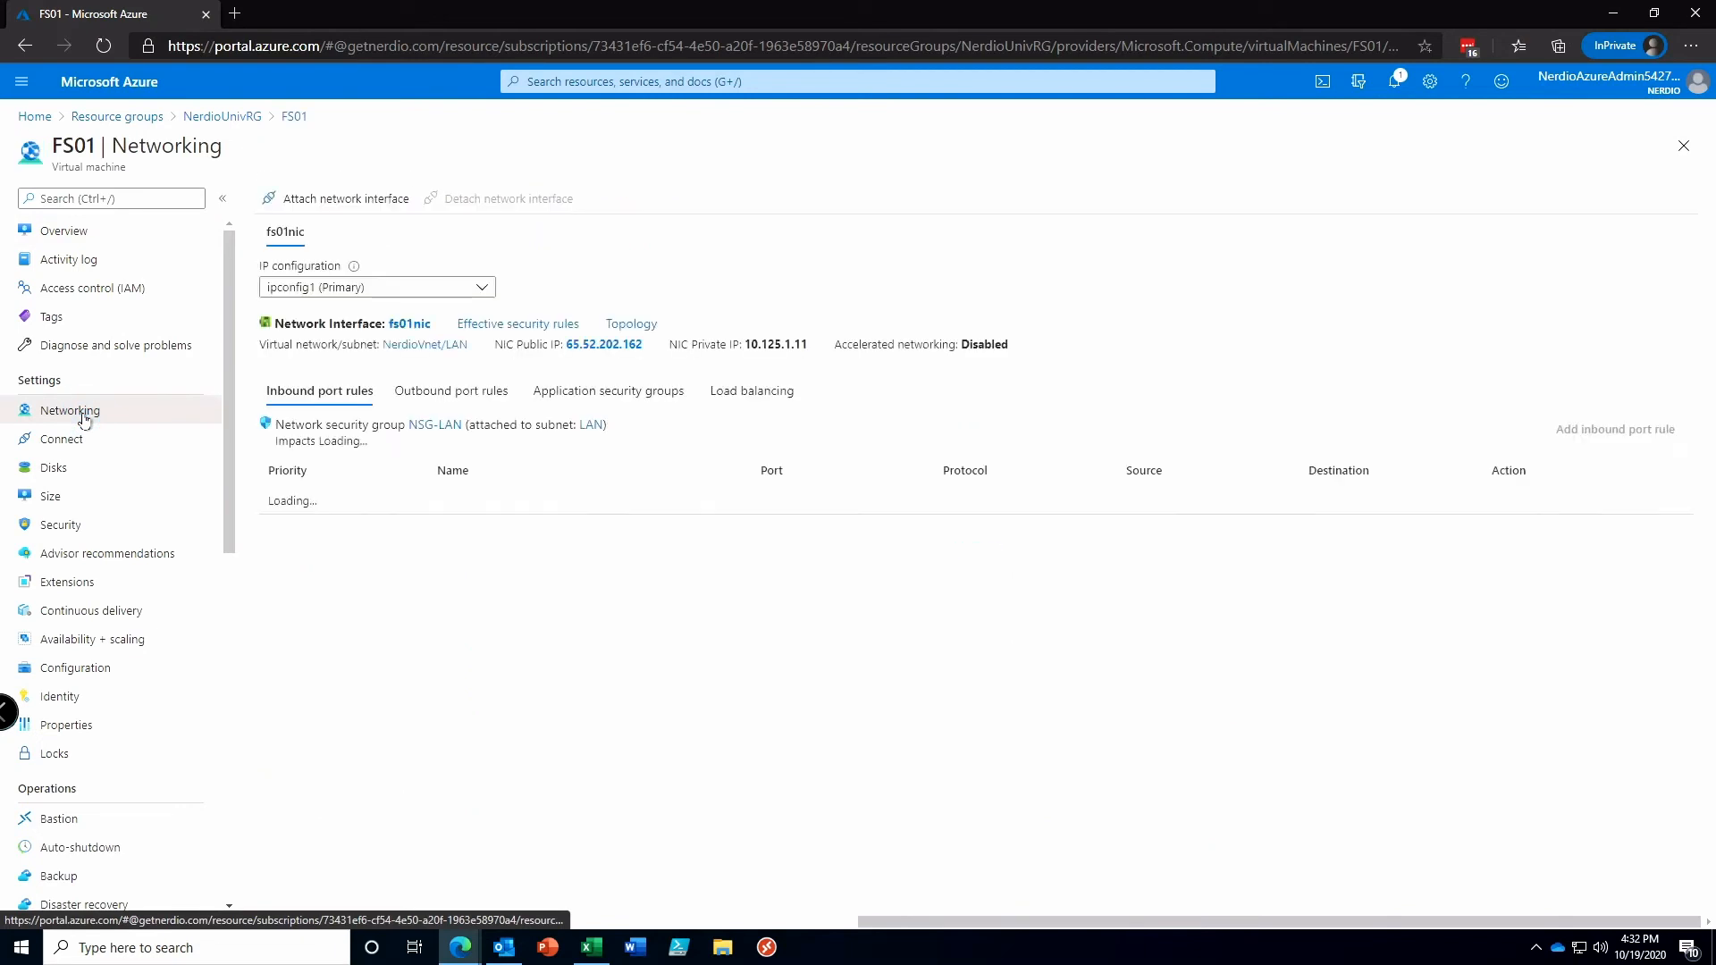
pyautogui.click(356, 200)
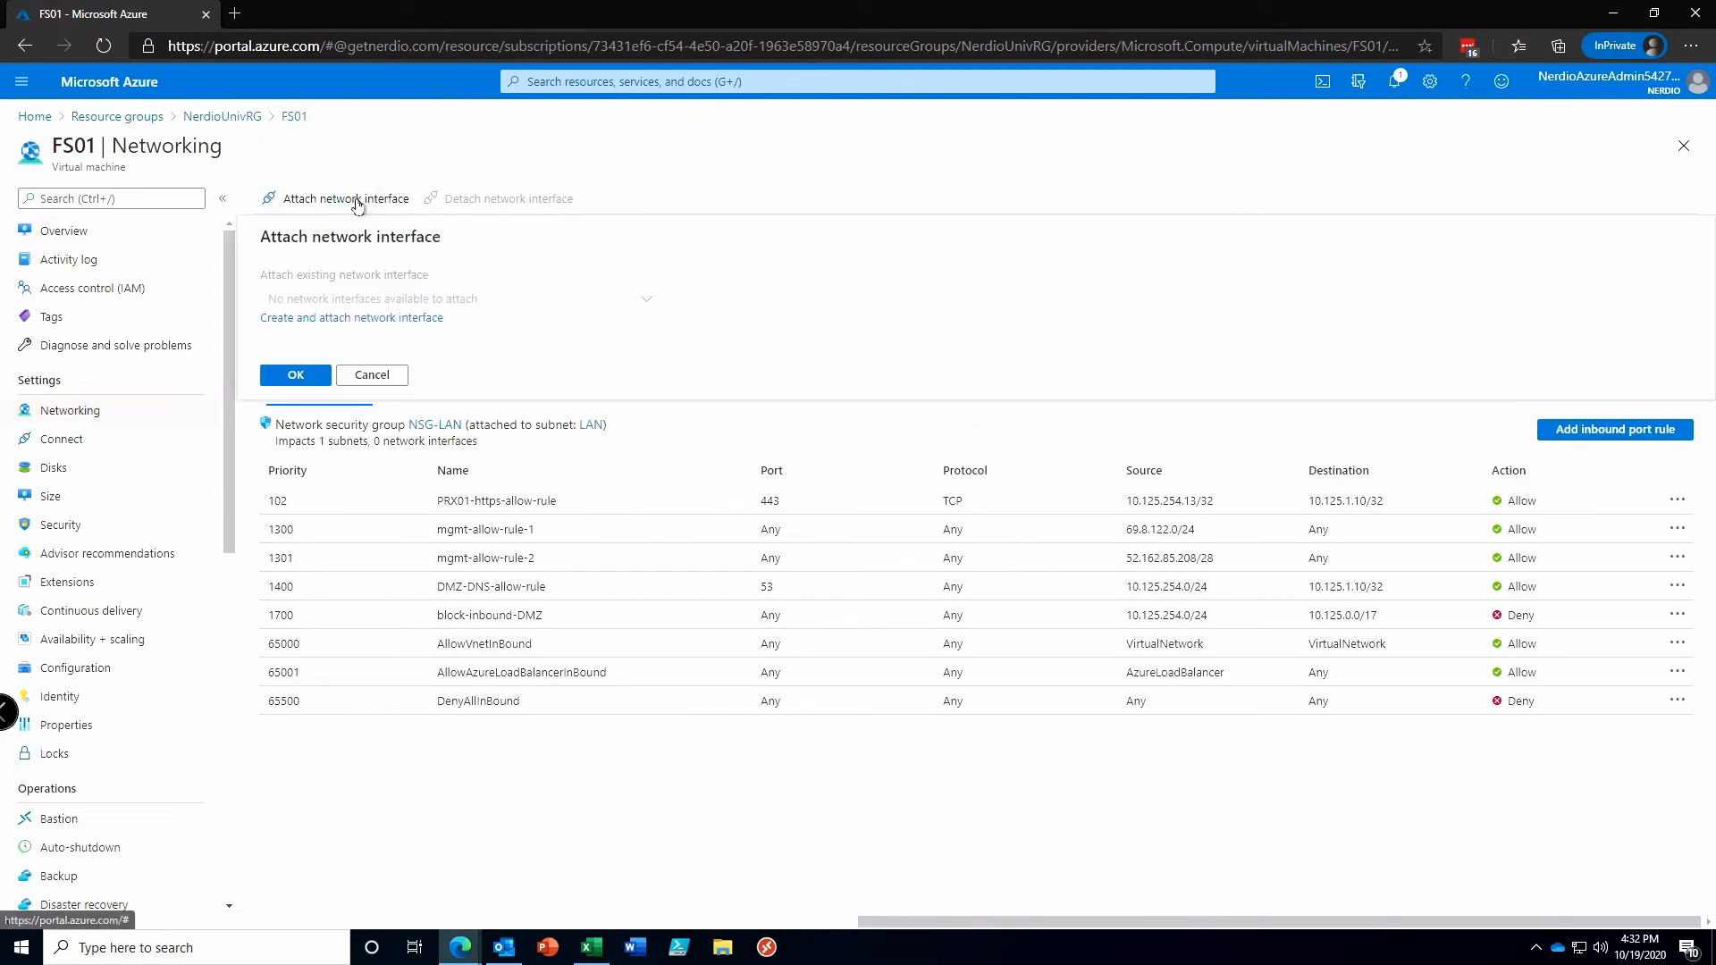
pyautogui.click(343, 319)
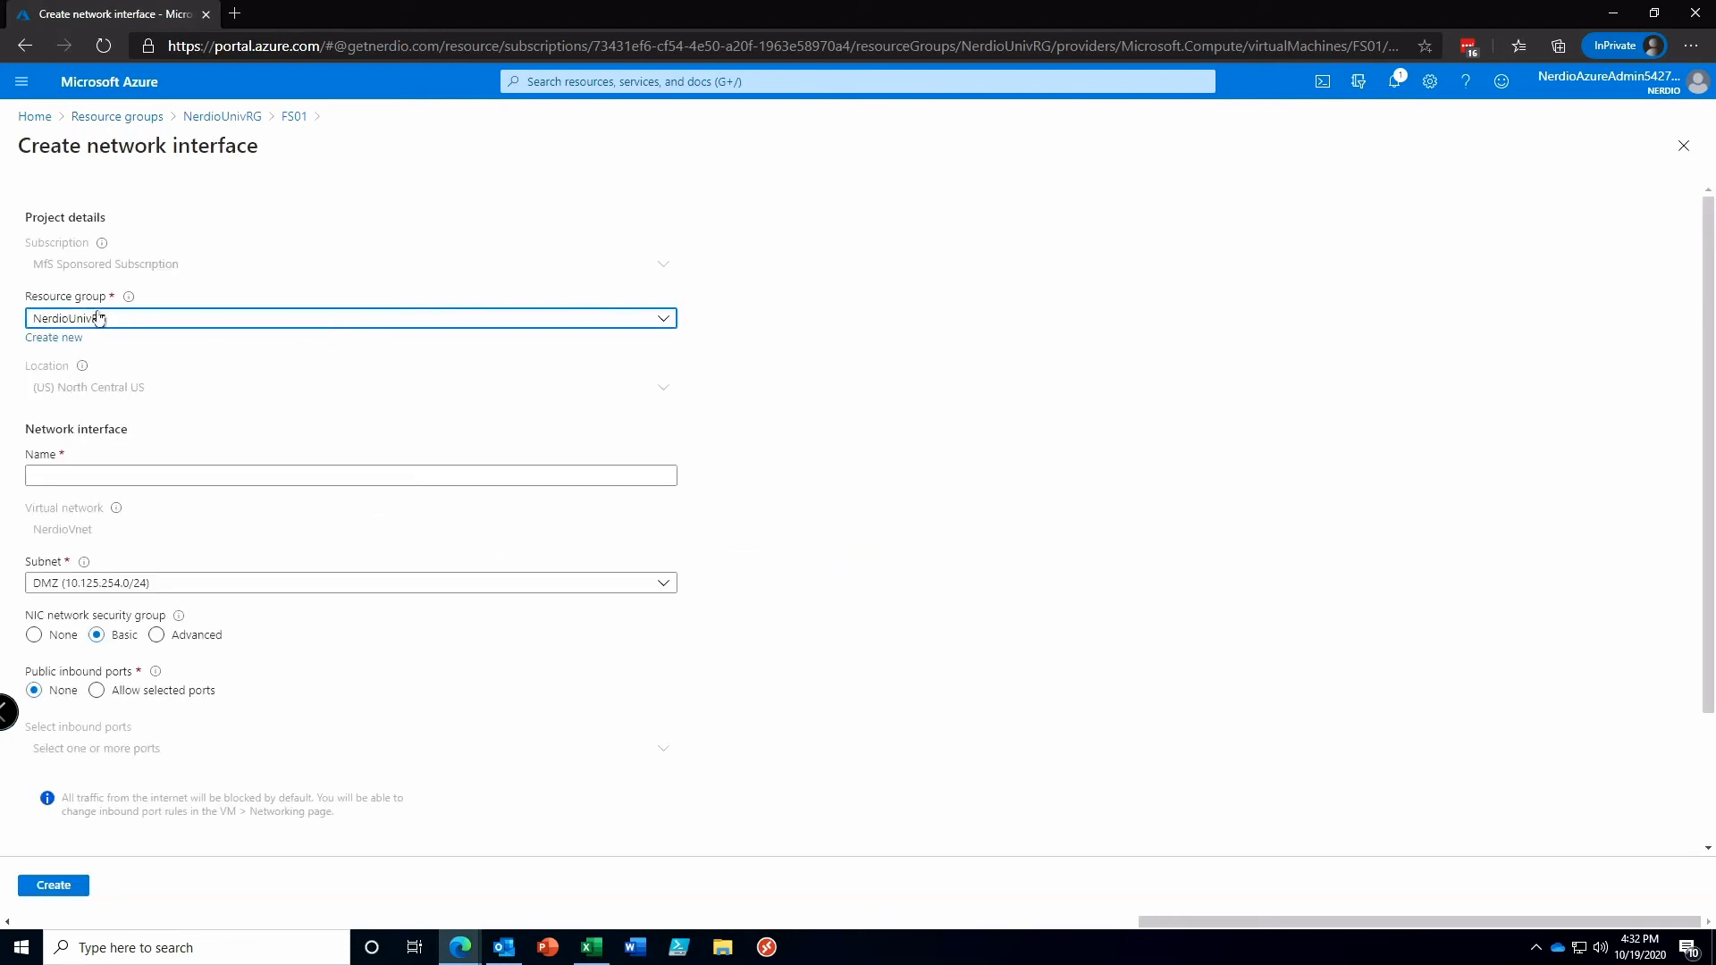
pyautogui.click(98, 478)
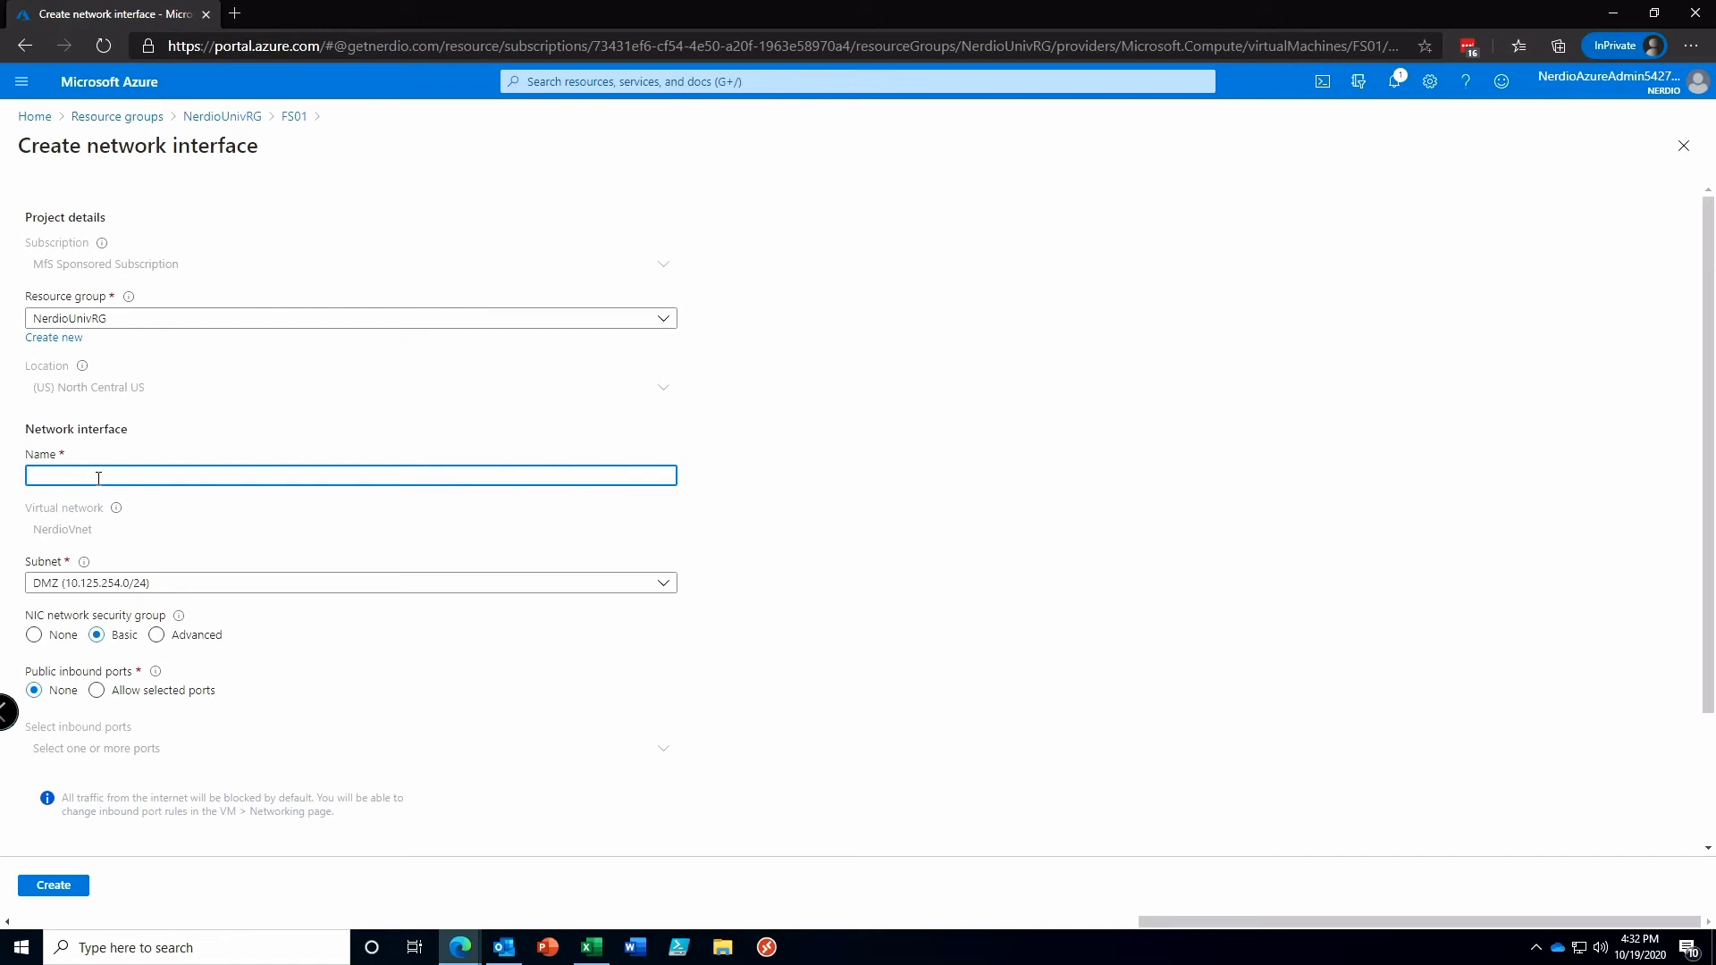
pyautogui.write('fs01nic2')
pyautogui.click(104, 585)
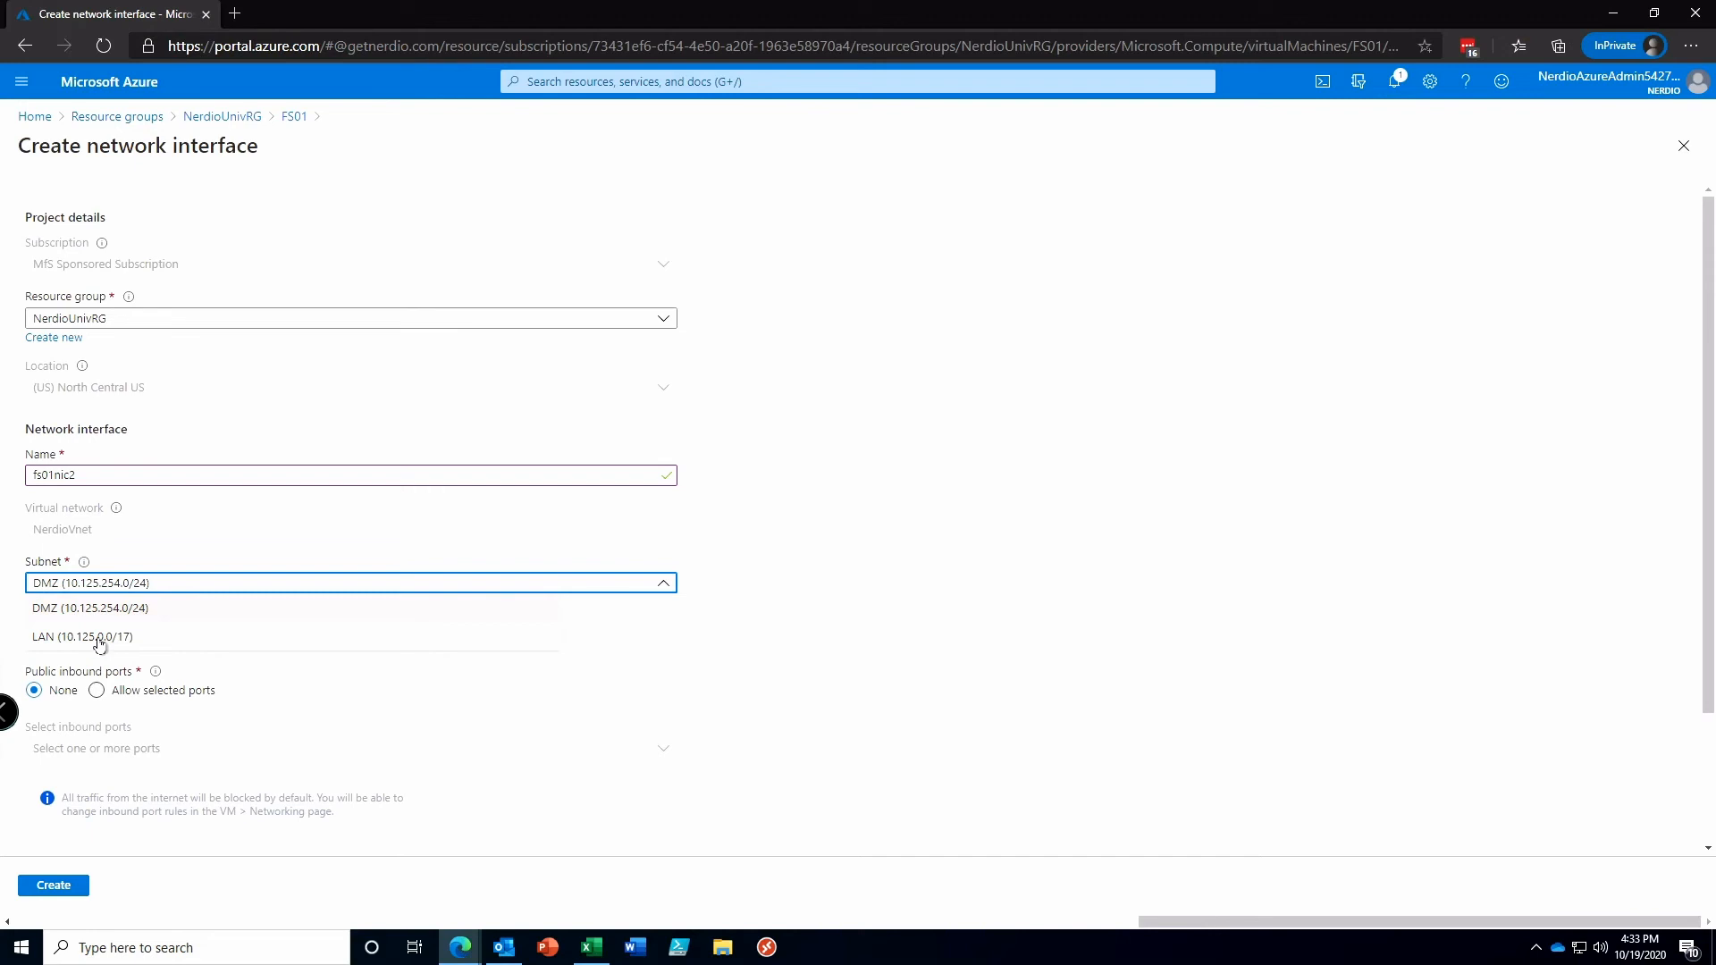
pyautogui.click(99, 638)
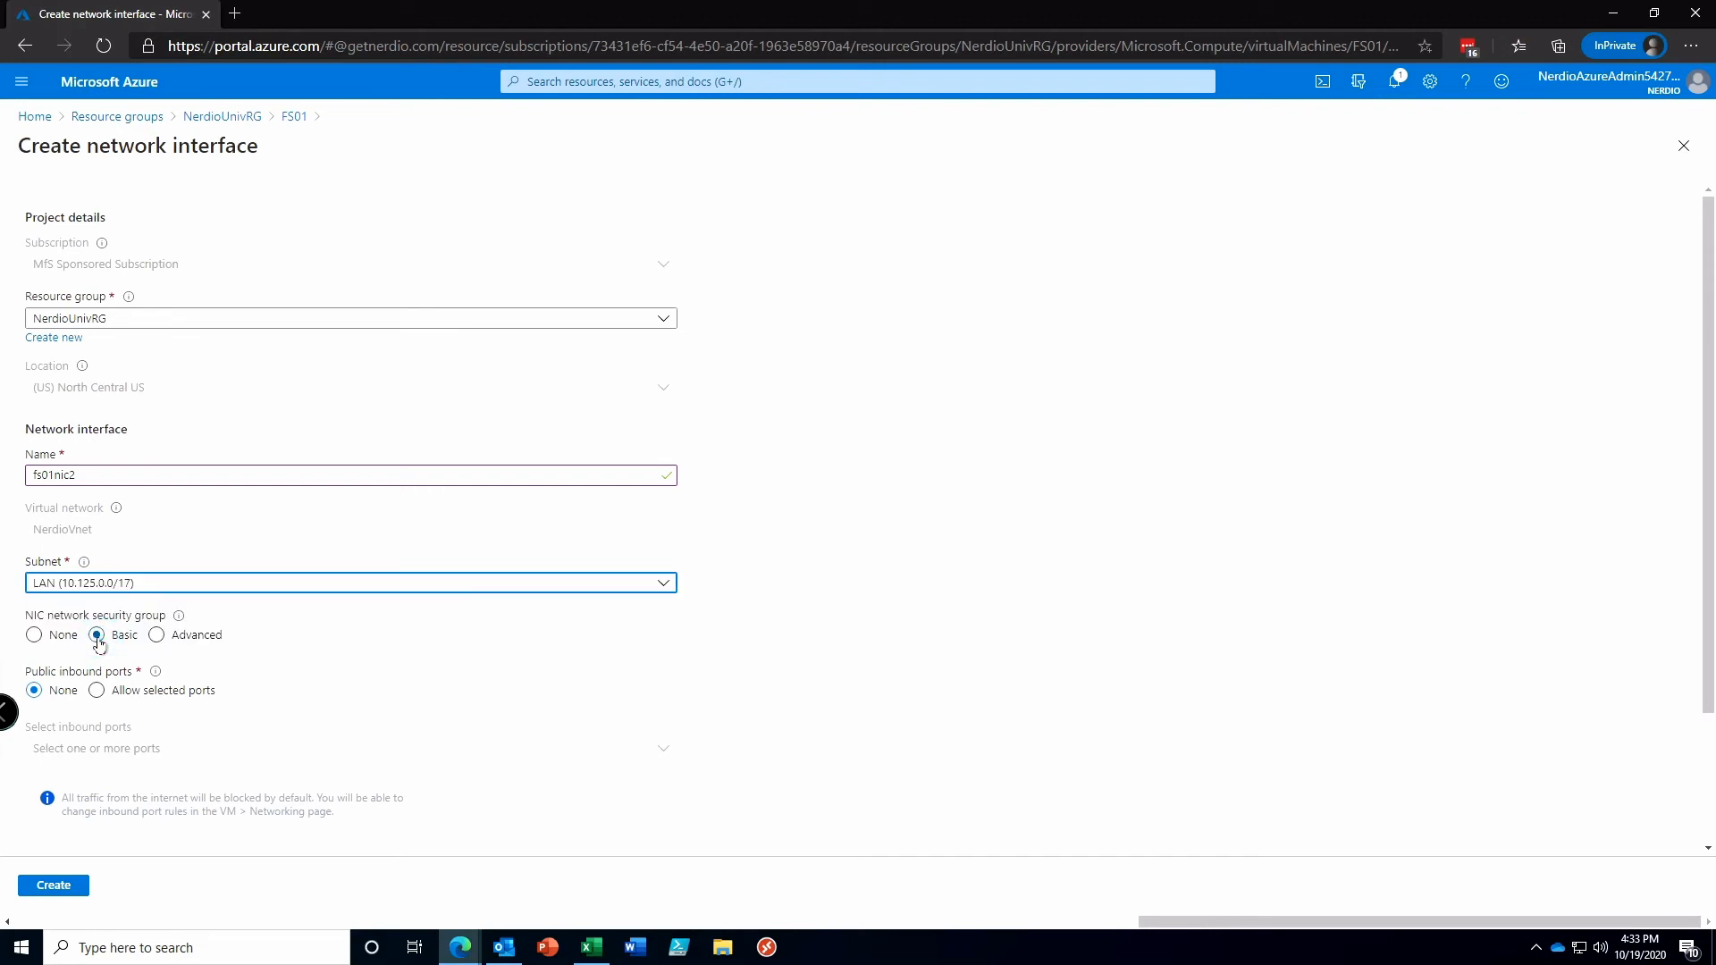
pyautogui.click(33, 636)
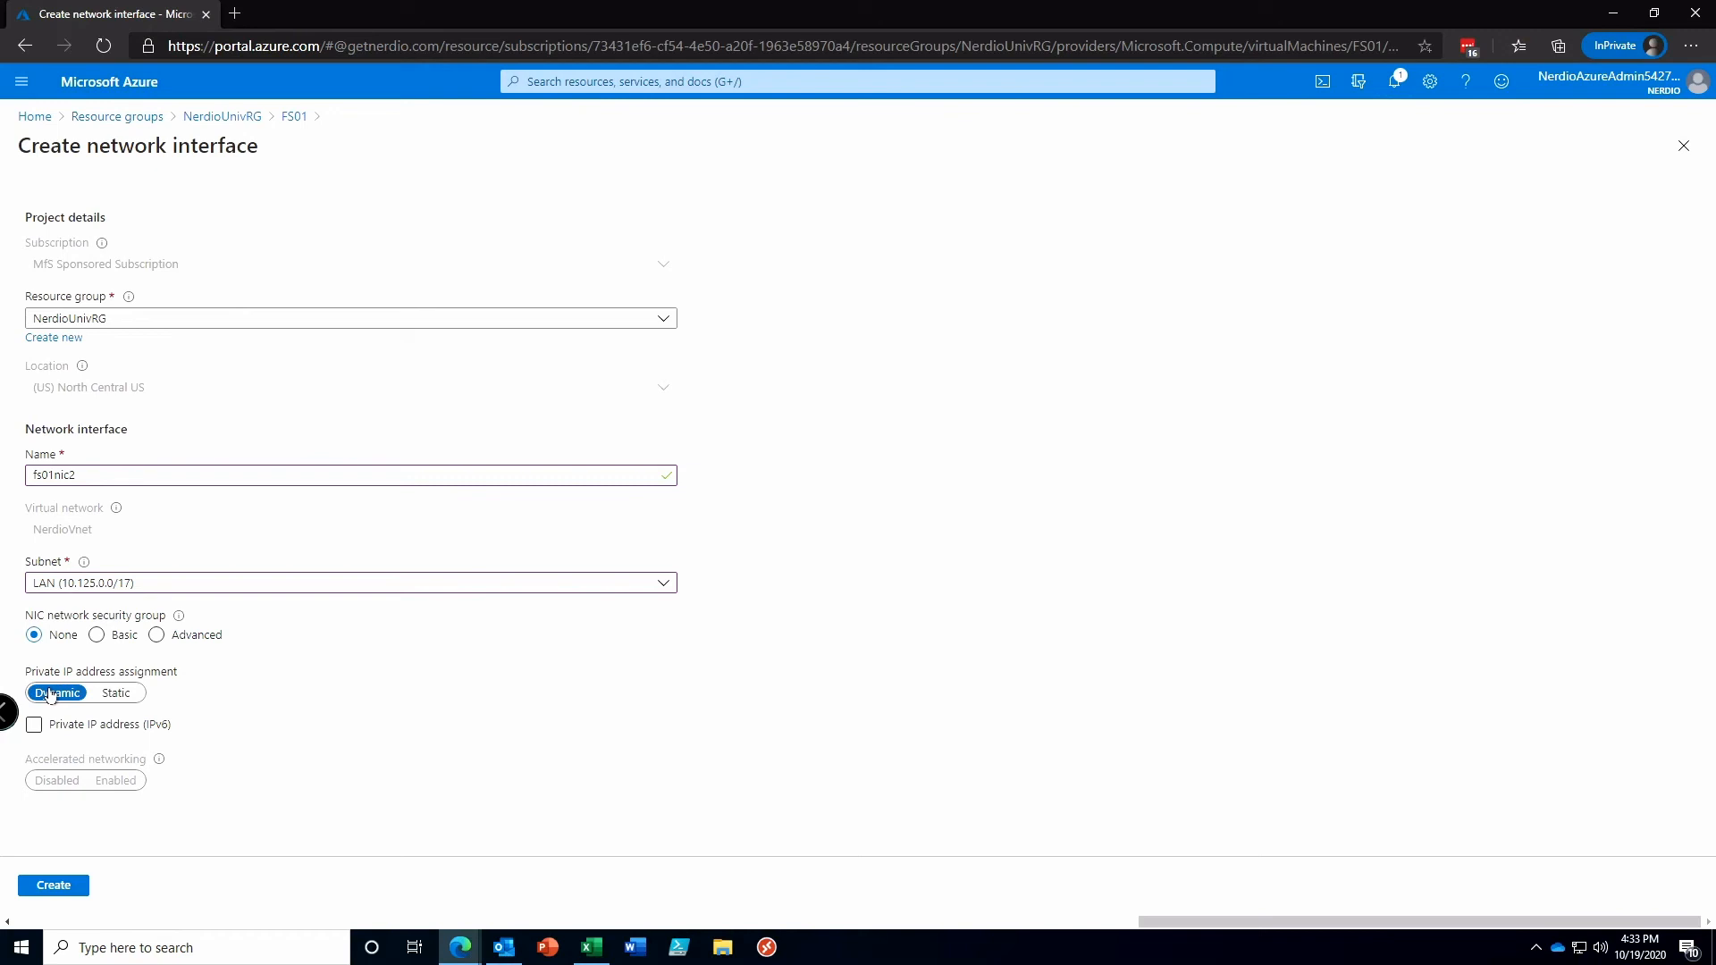
pyautogui.click(47, 886)
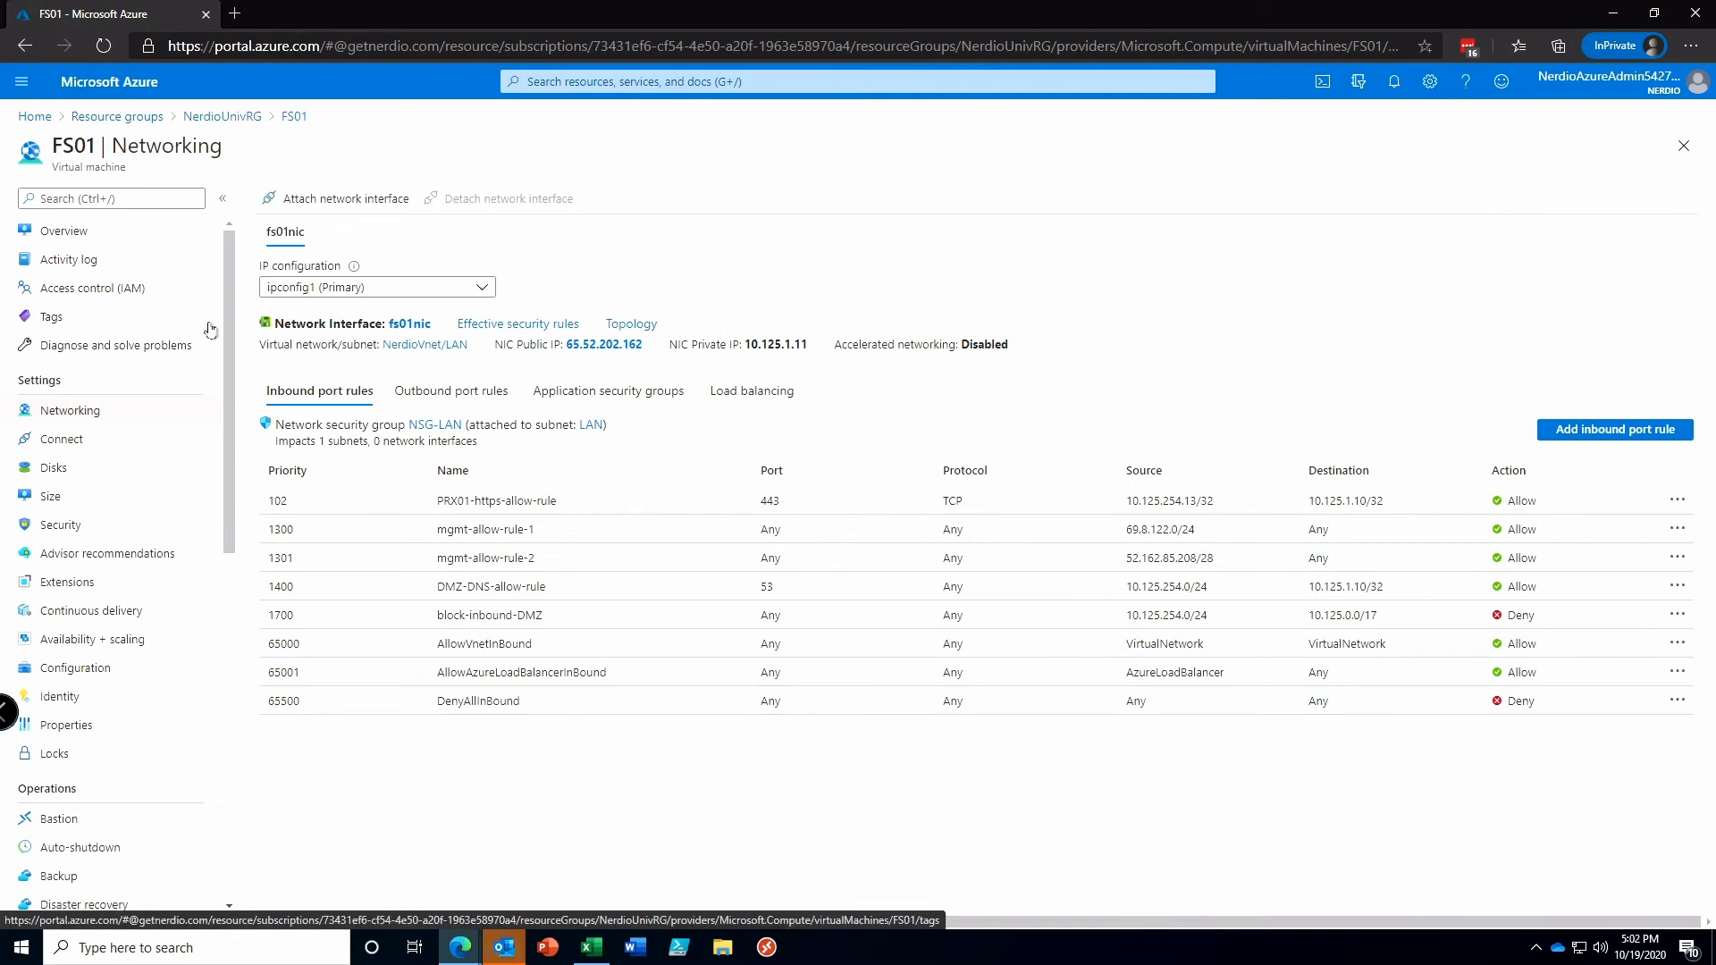
# - Reload FS01's networking page and examine fs01nic2 there and in the virtual network topology
pyautogui.click(64, 438)
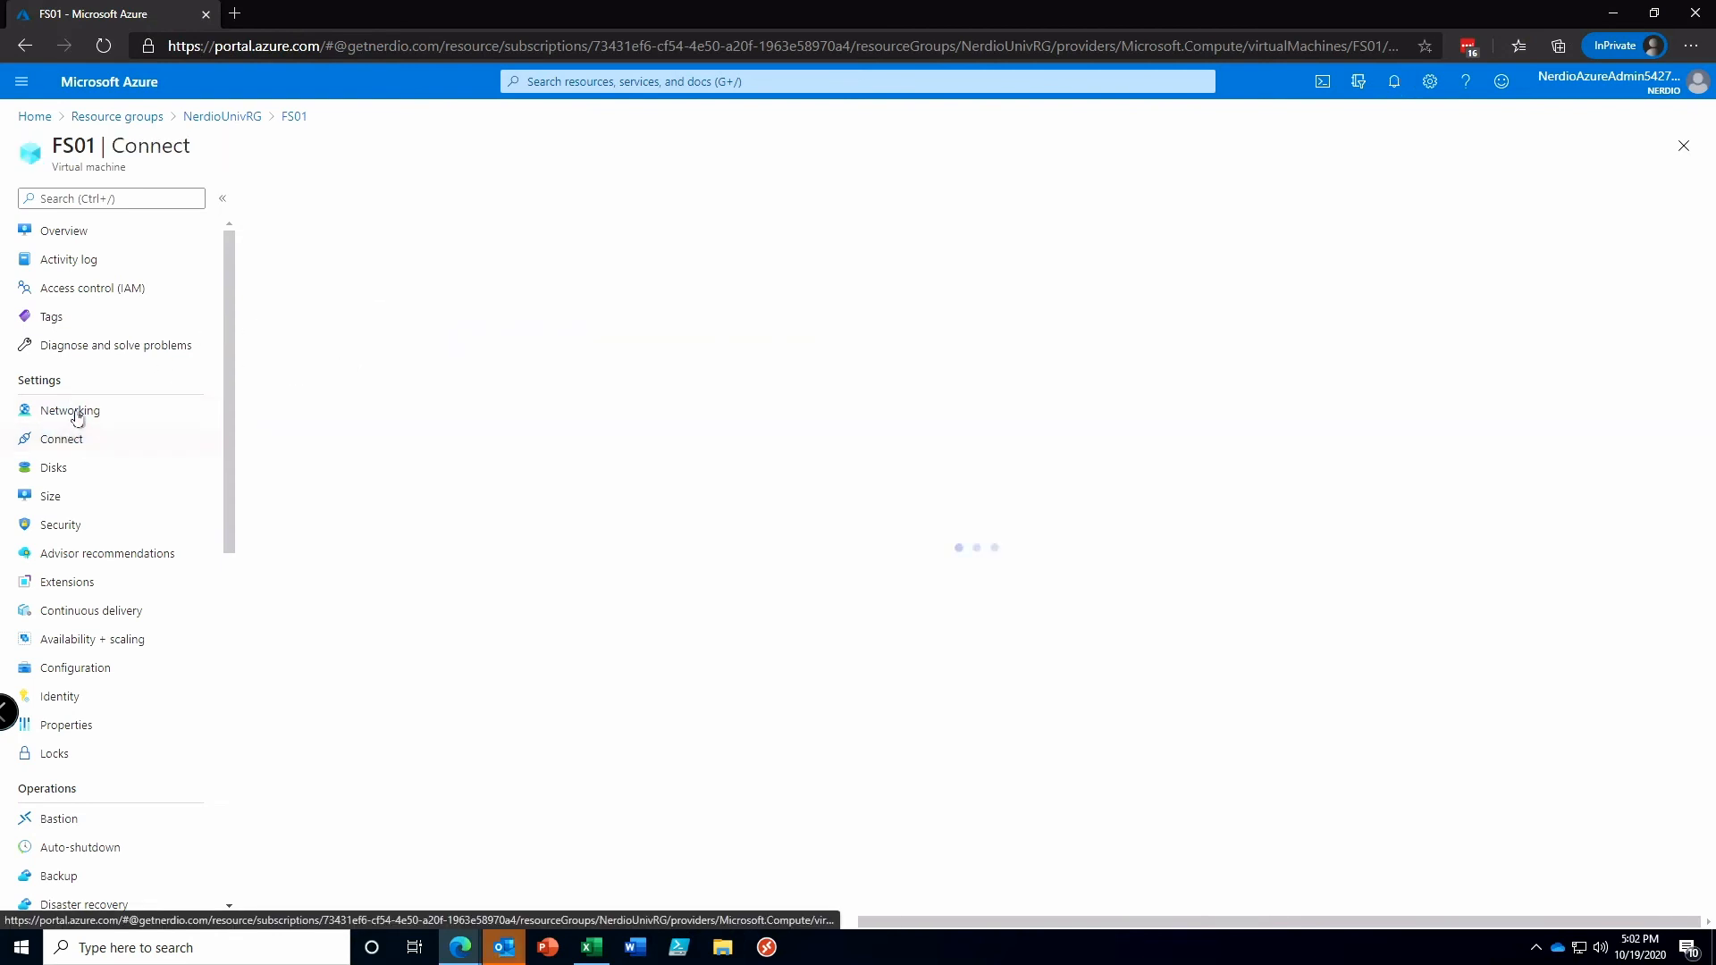
pyautogui.click(77, 416)
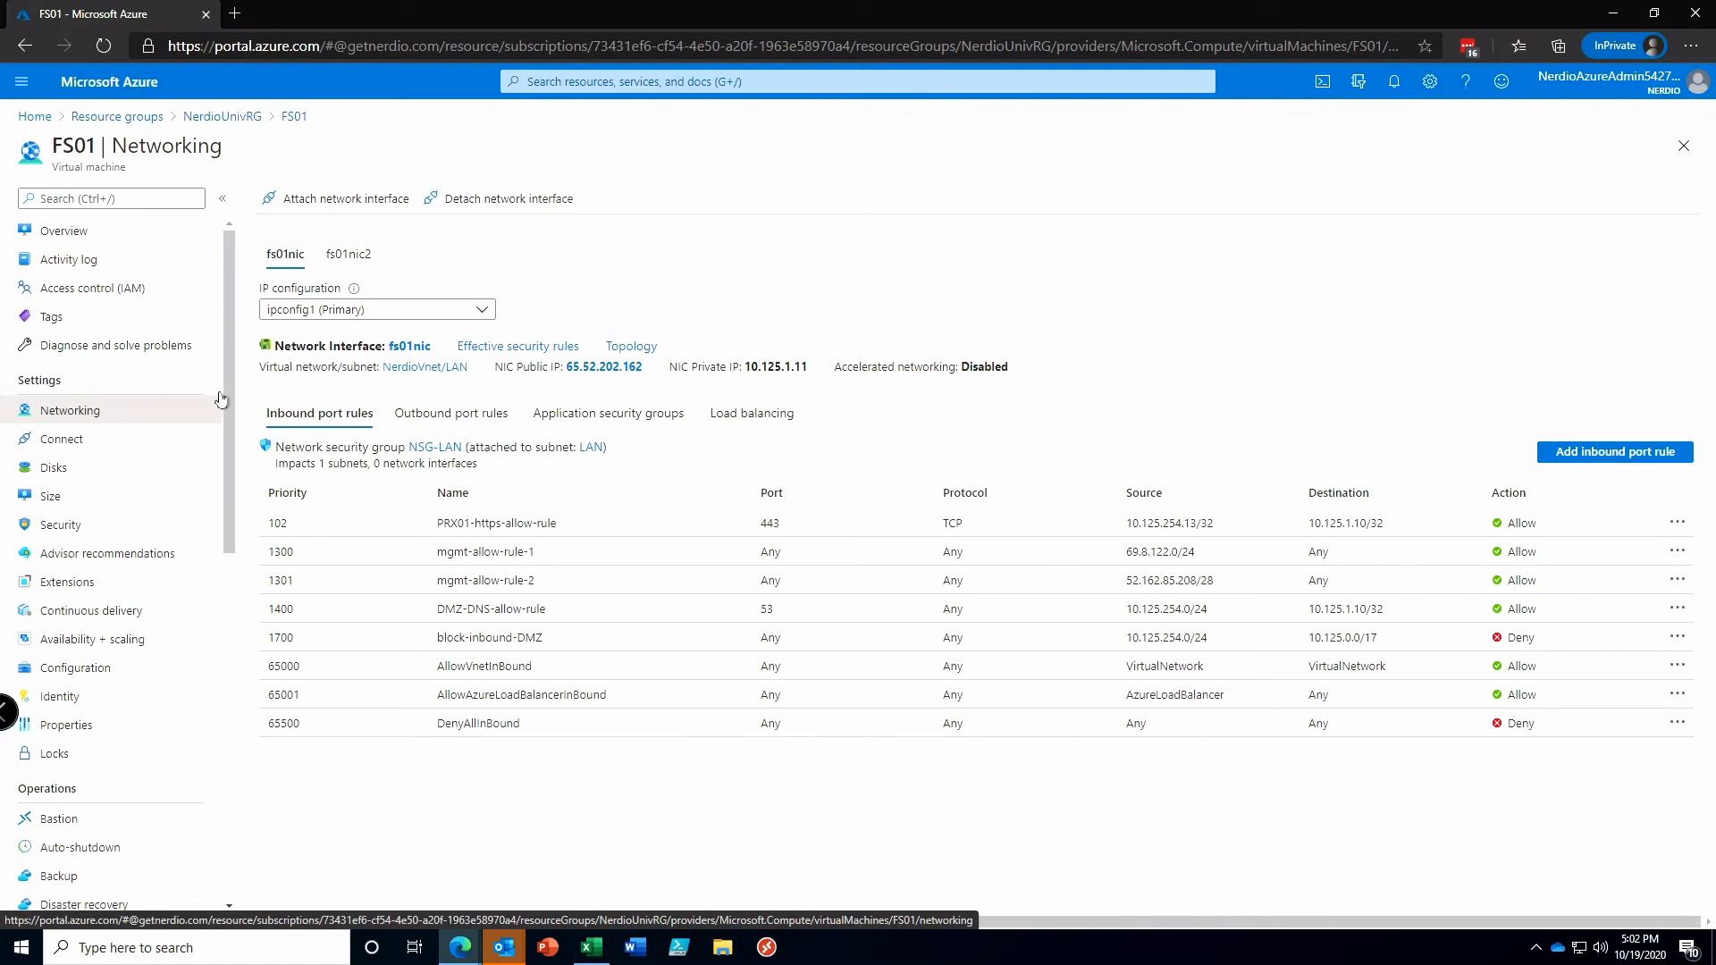
pyautogui.click(353, 264)
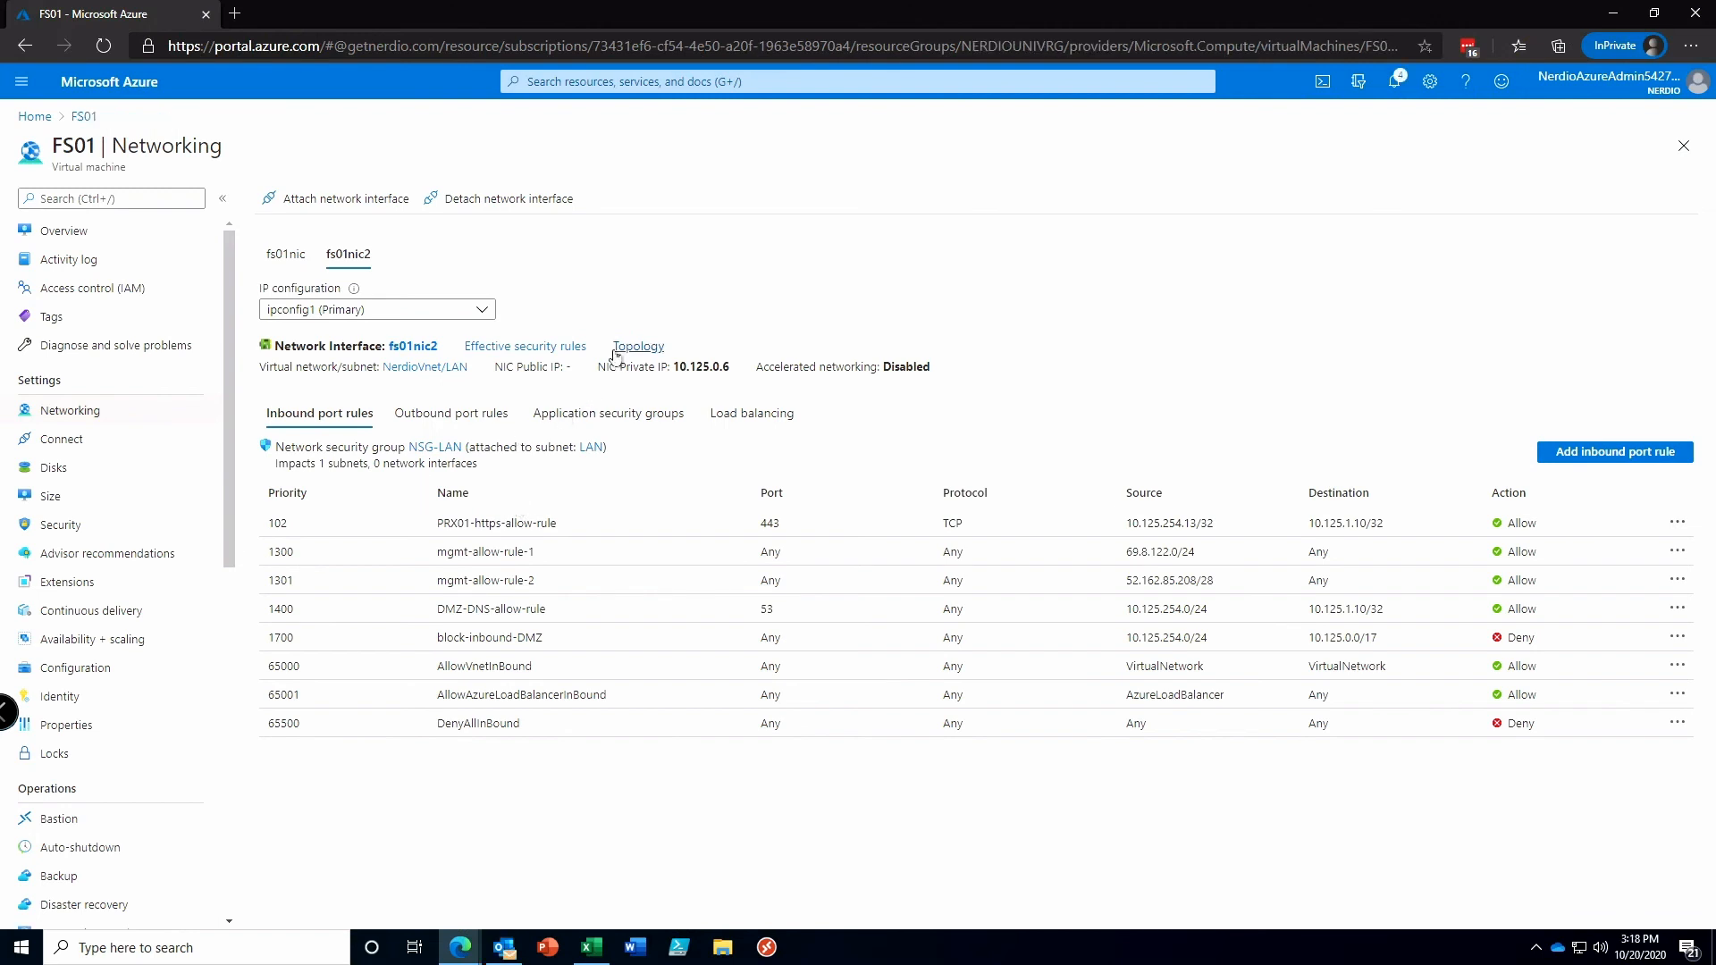
pyautogui.click(624, 349)
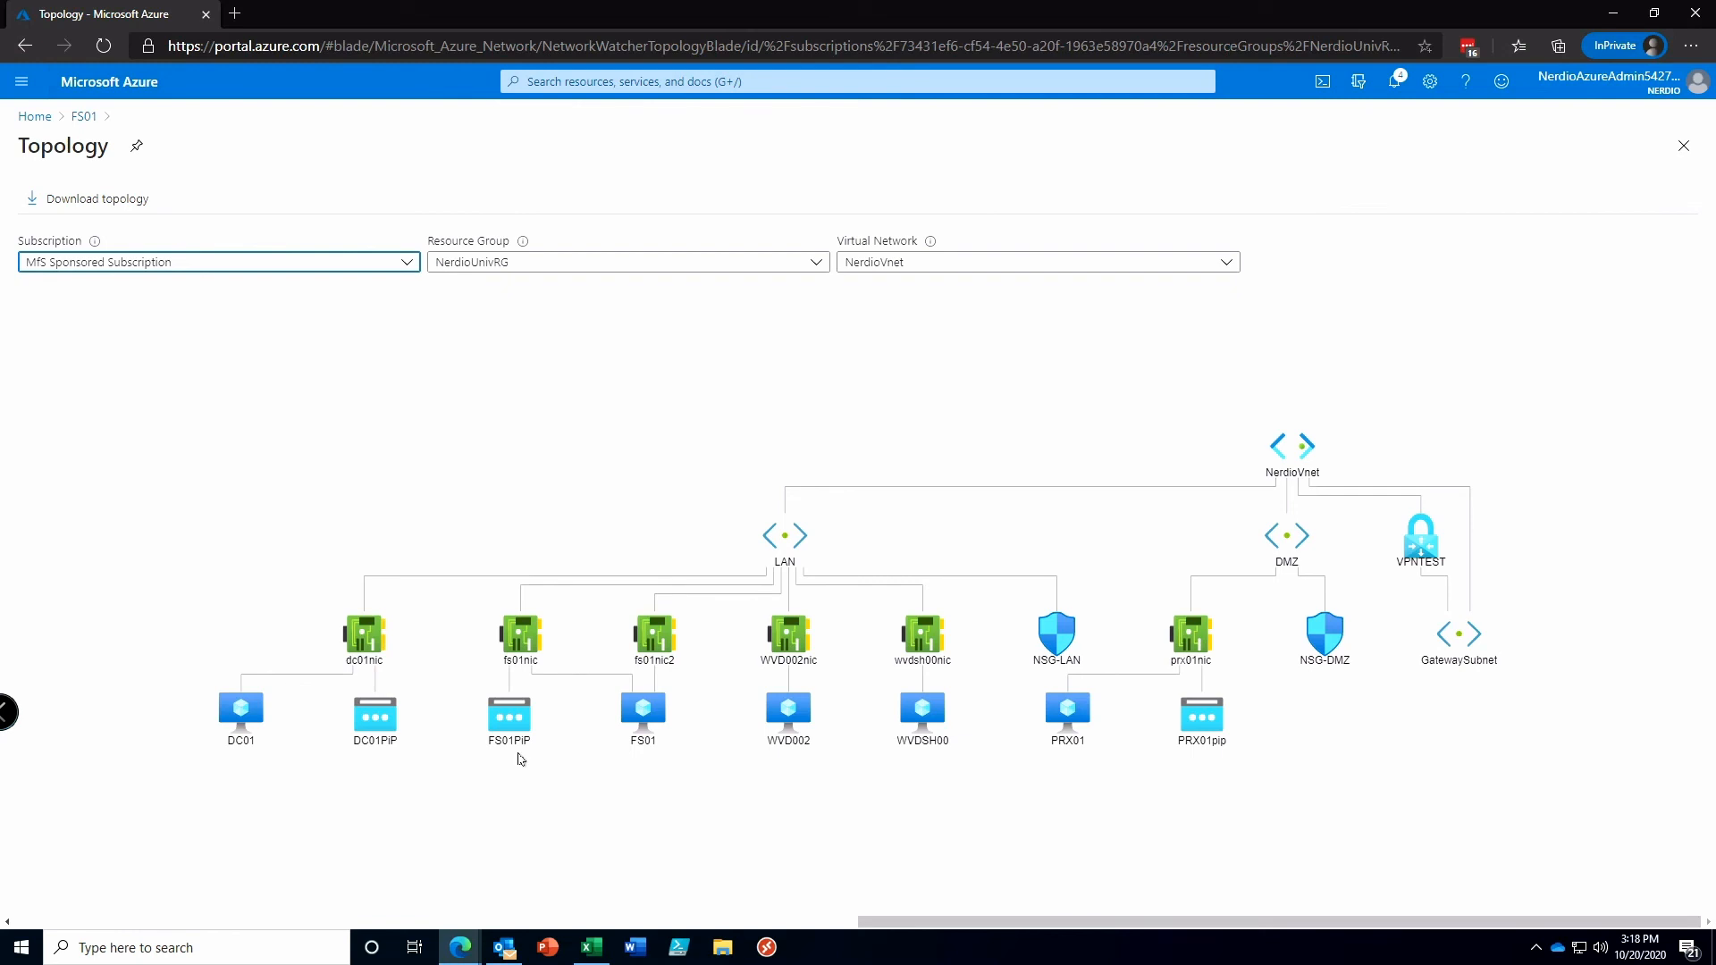
pyautogui.click(651, 647)
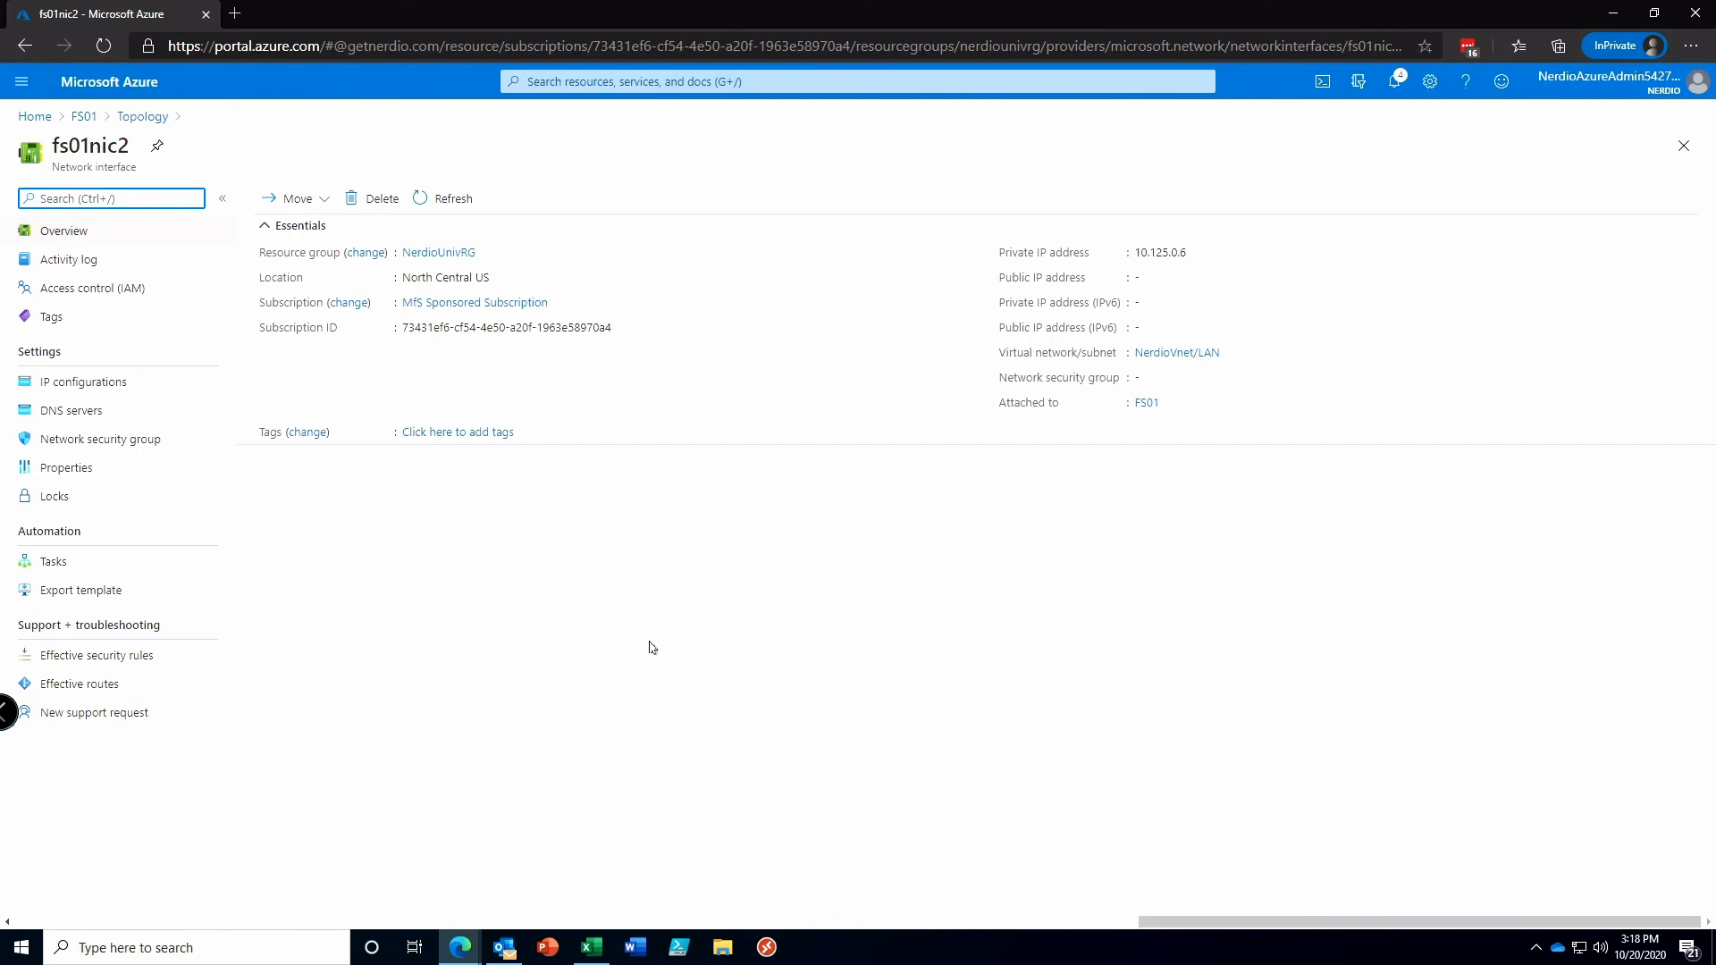
pyautogui.click(117, 390)
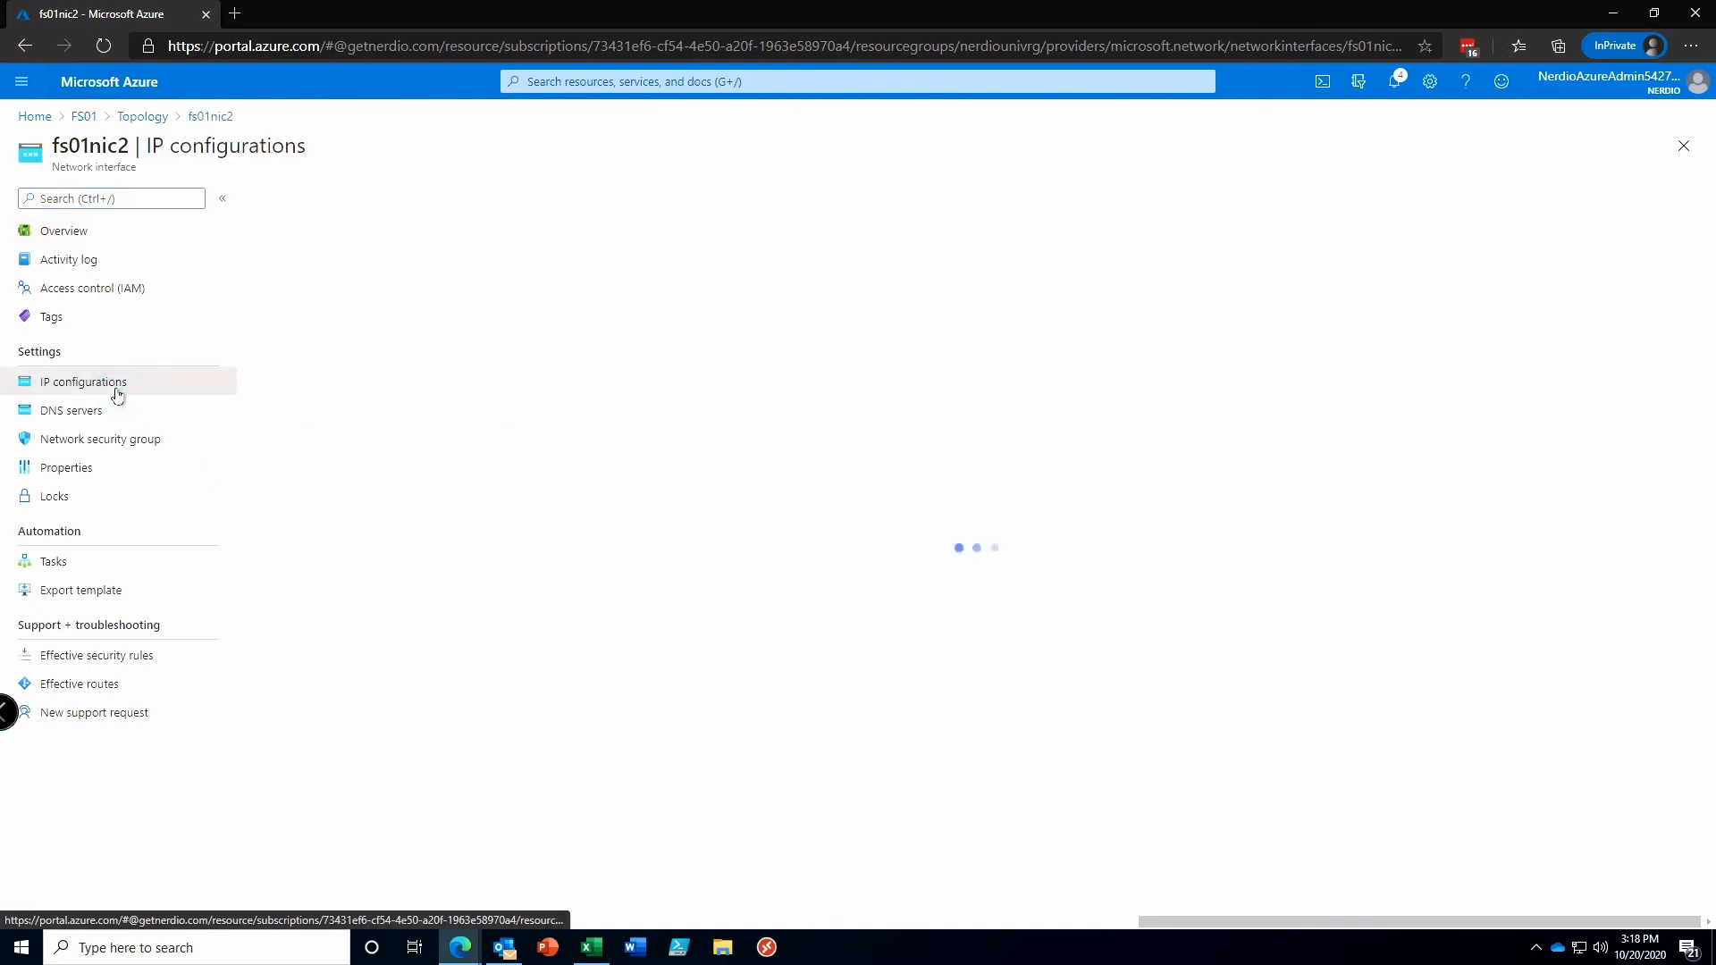
pyautogui.click(82, 119)
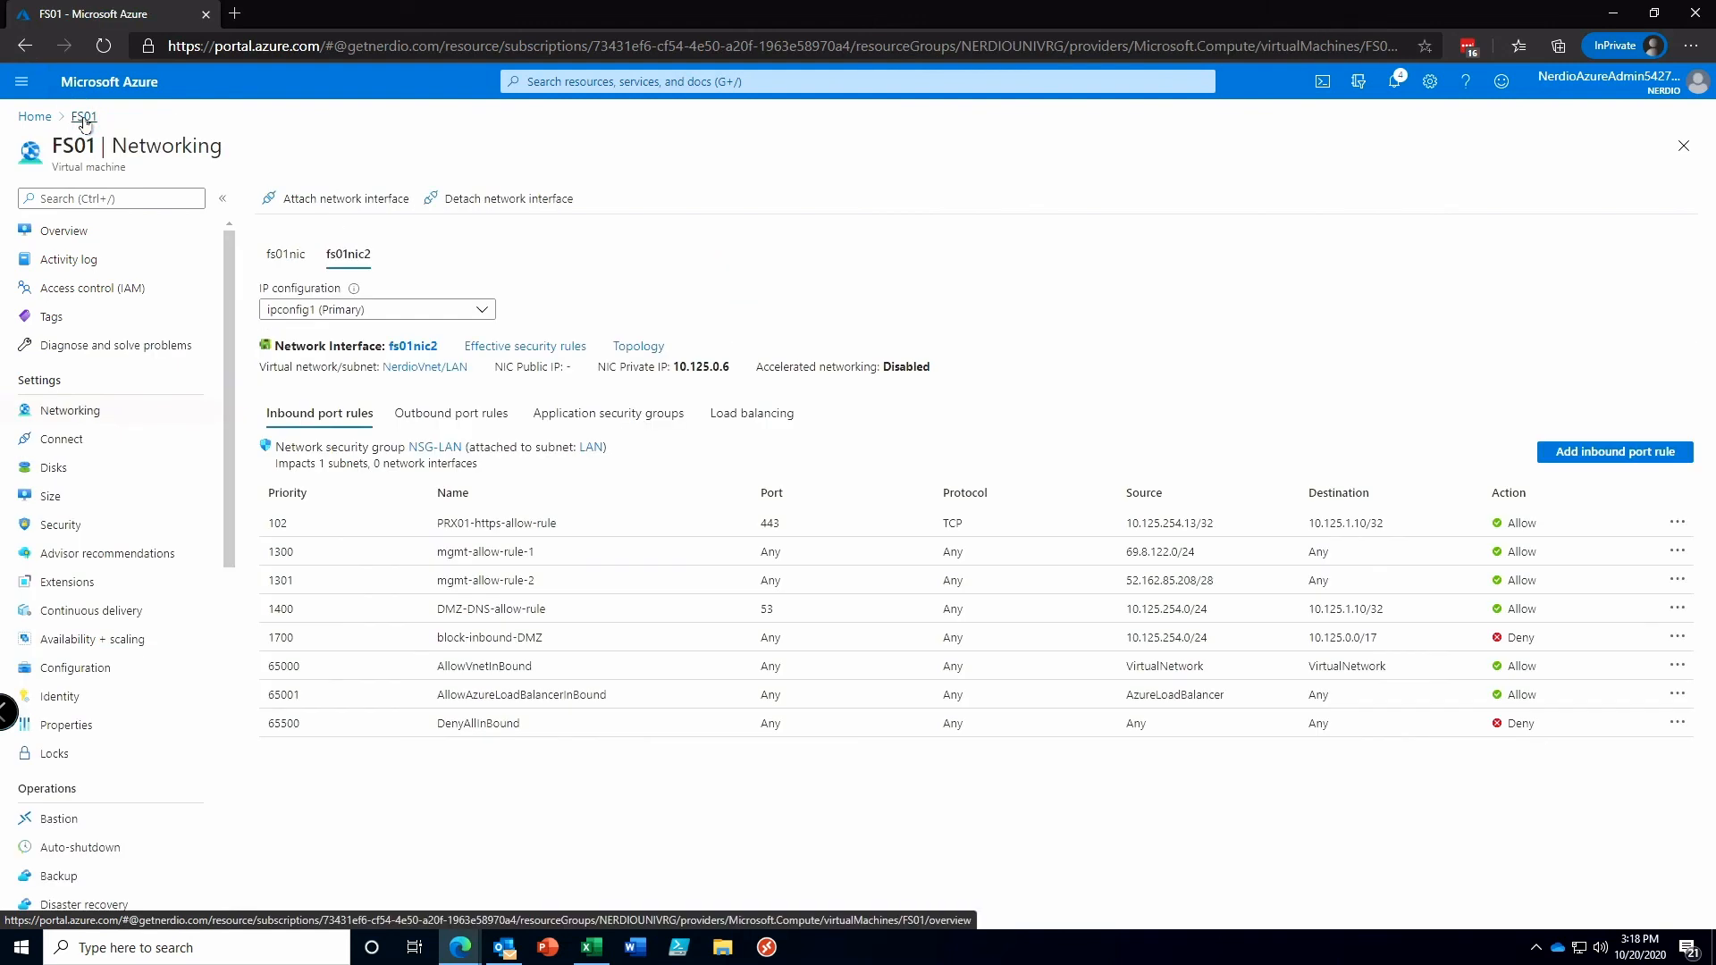
# - Change the private IP assignment of fs01nic2's ipconfig1 to Static and save the configuration
pyautogui.click(398, 348)
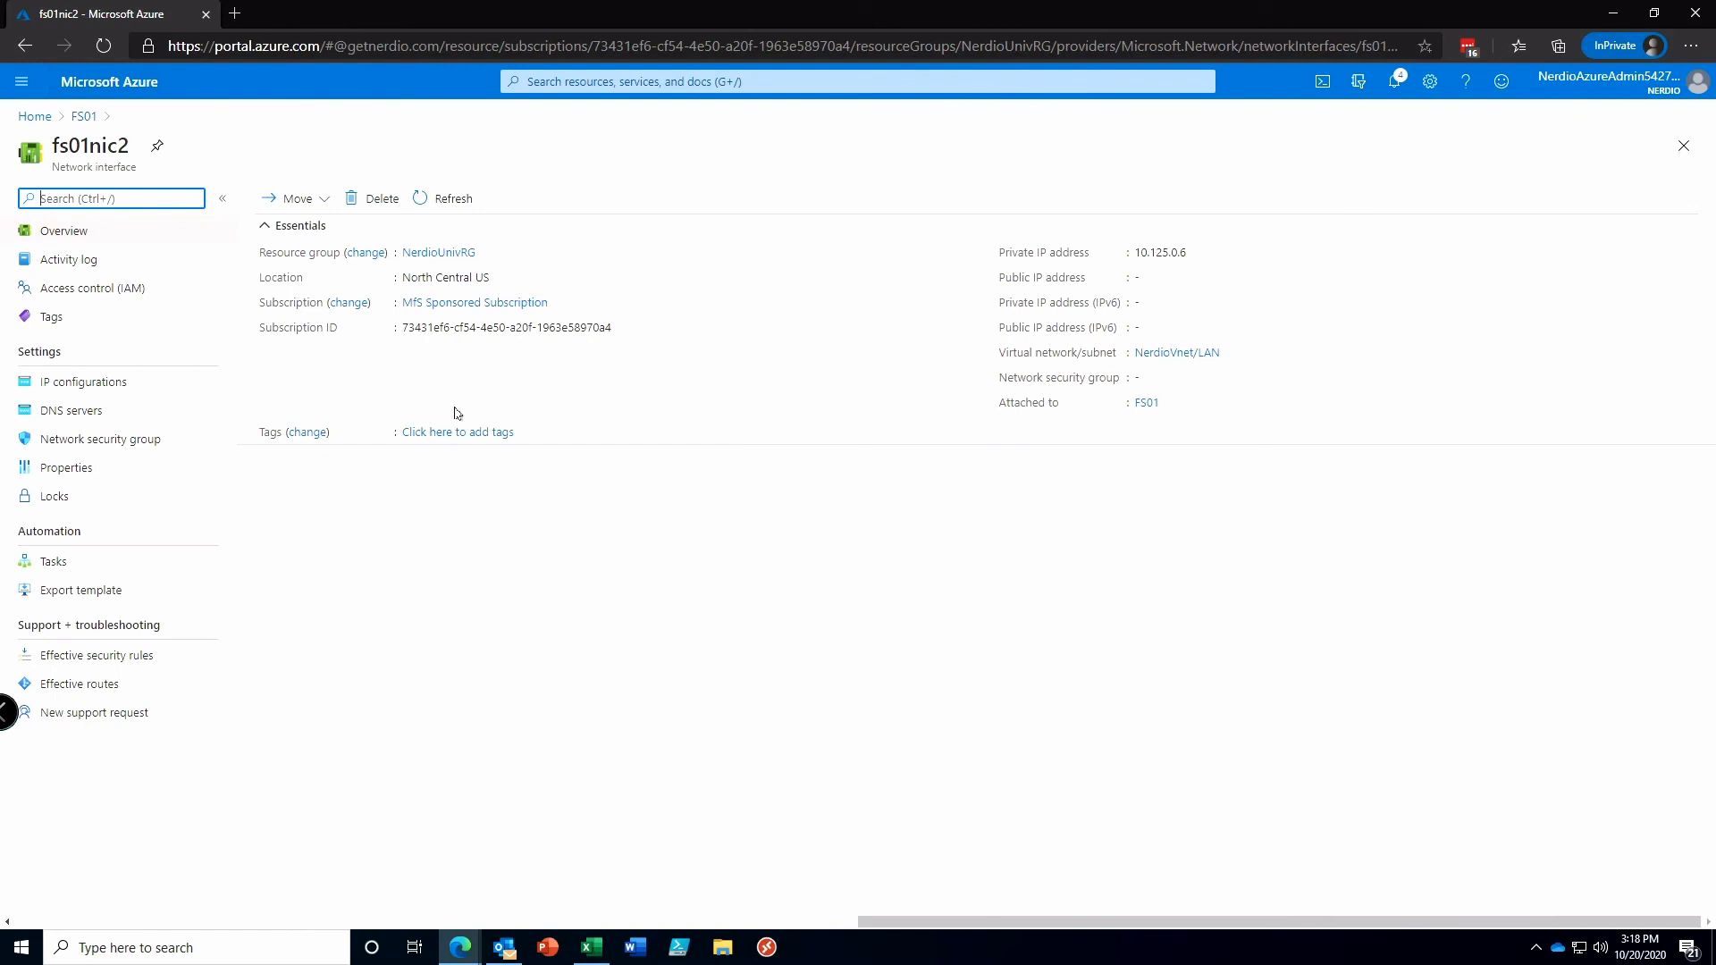
pyautogui.click(83, 386)
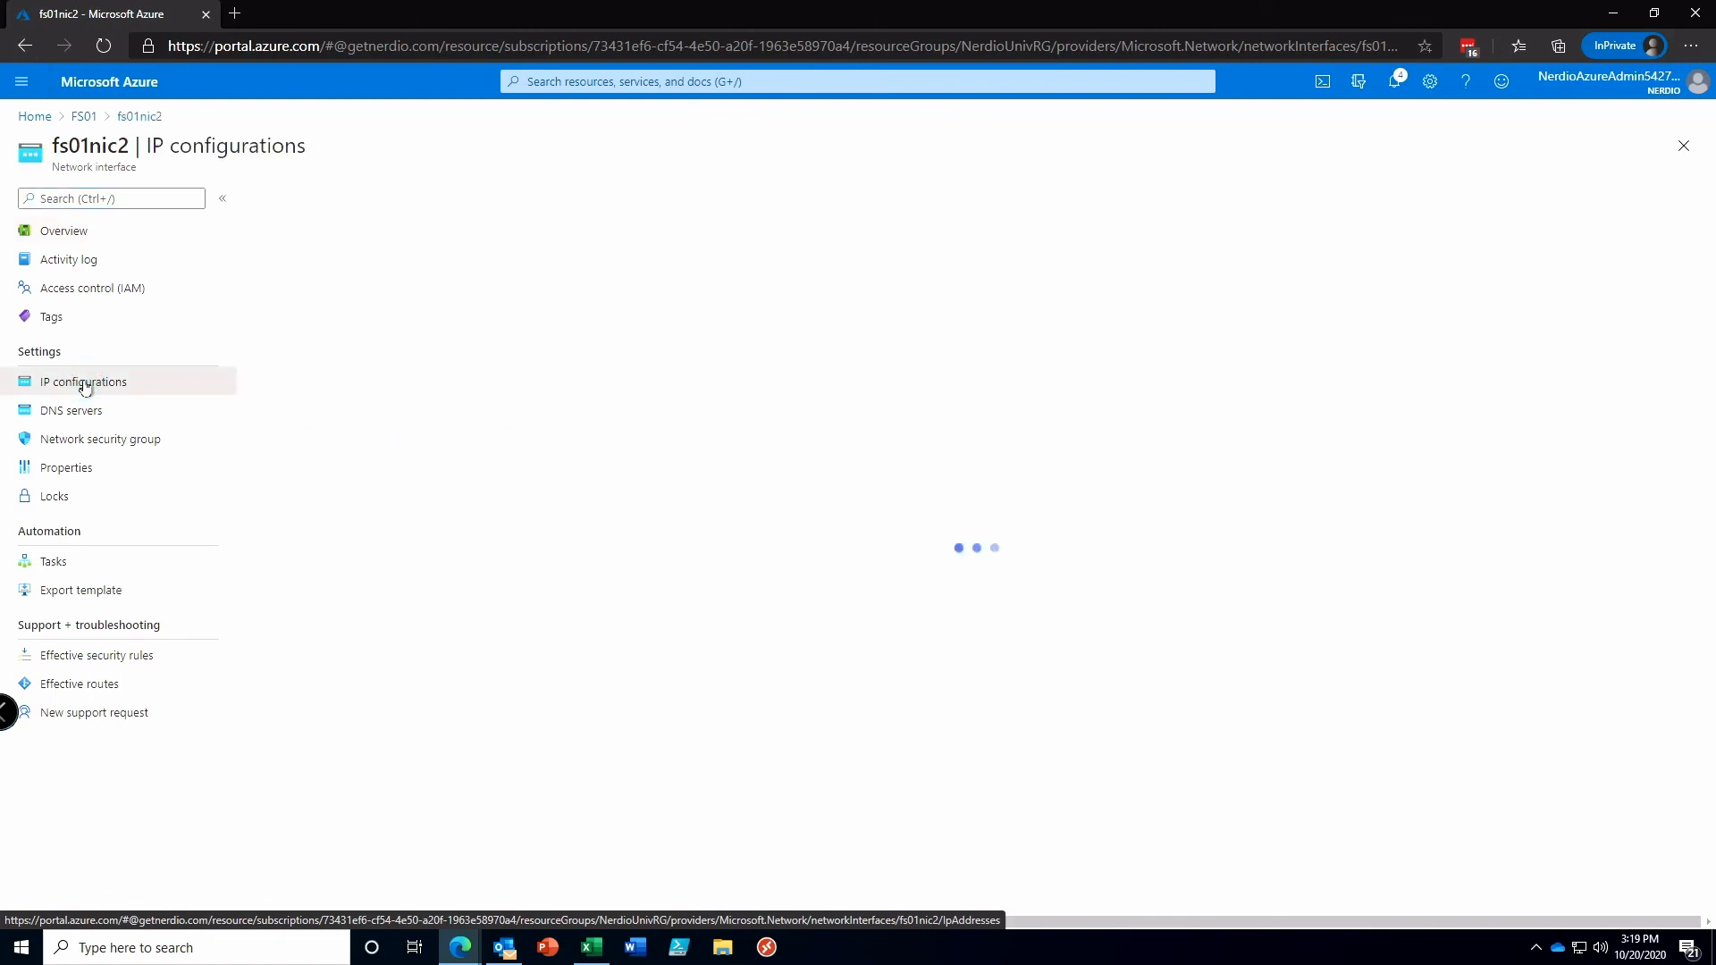
pyautogui.click(506, 461)
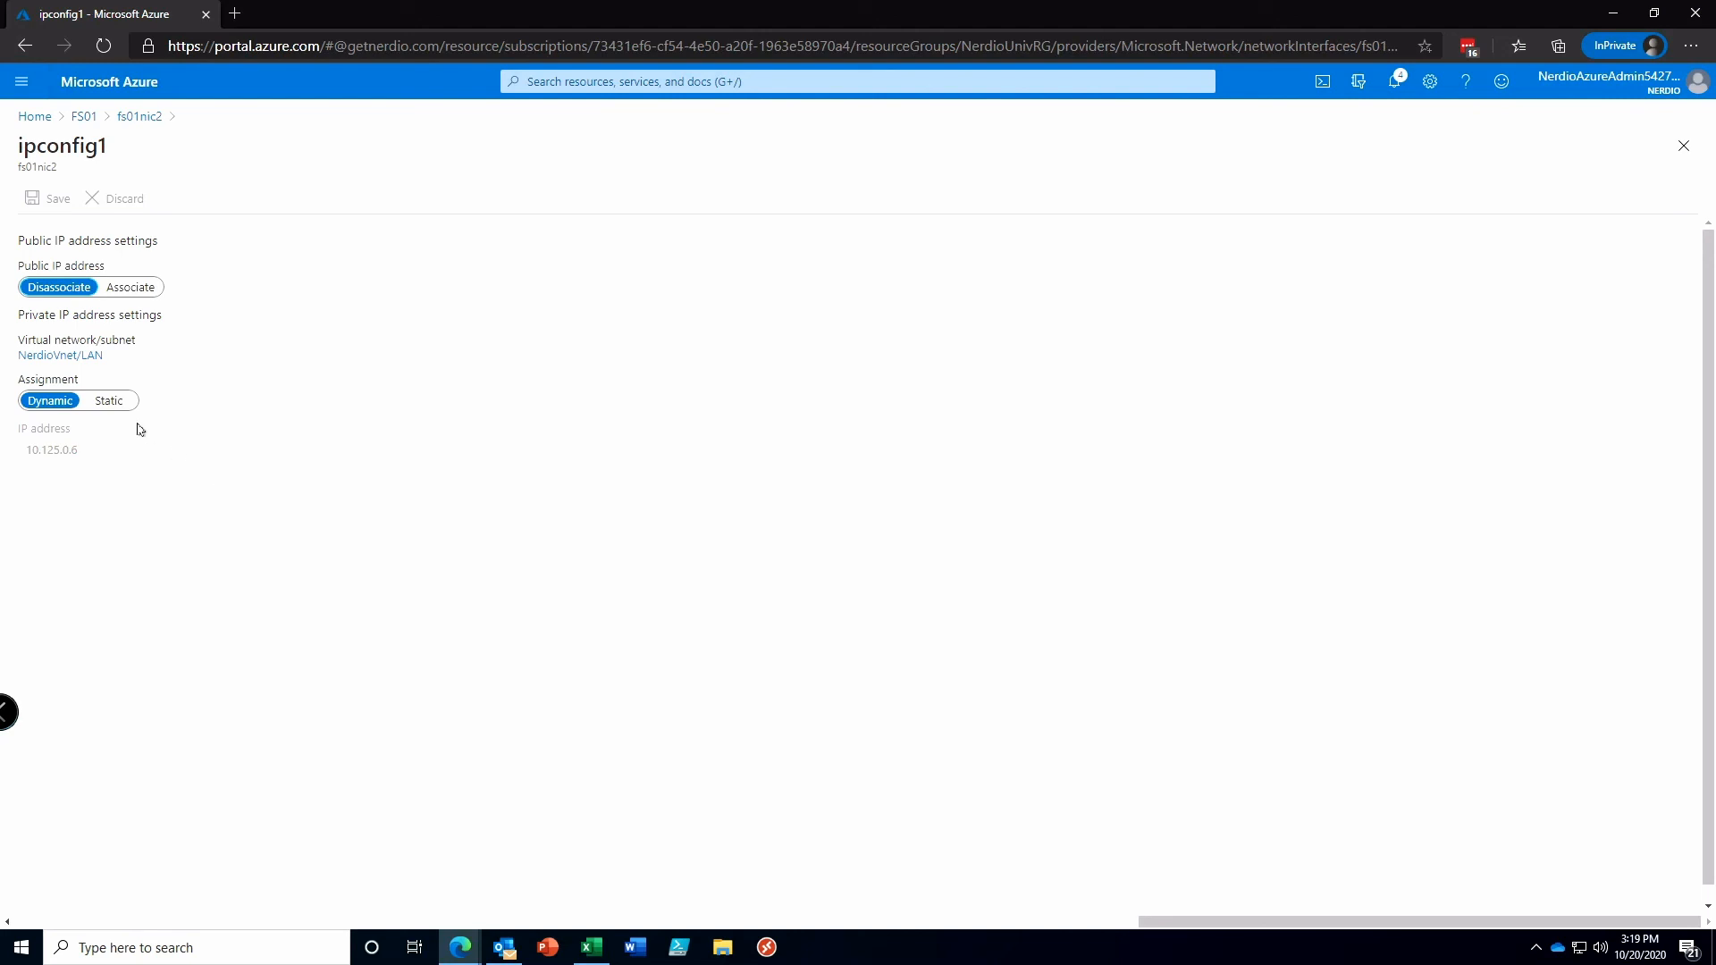
pyautogui.click(108, 402)
pyautogui.moveTo(88, 449); pyautogui.dragTo(21, 450)
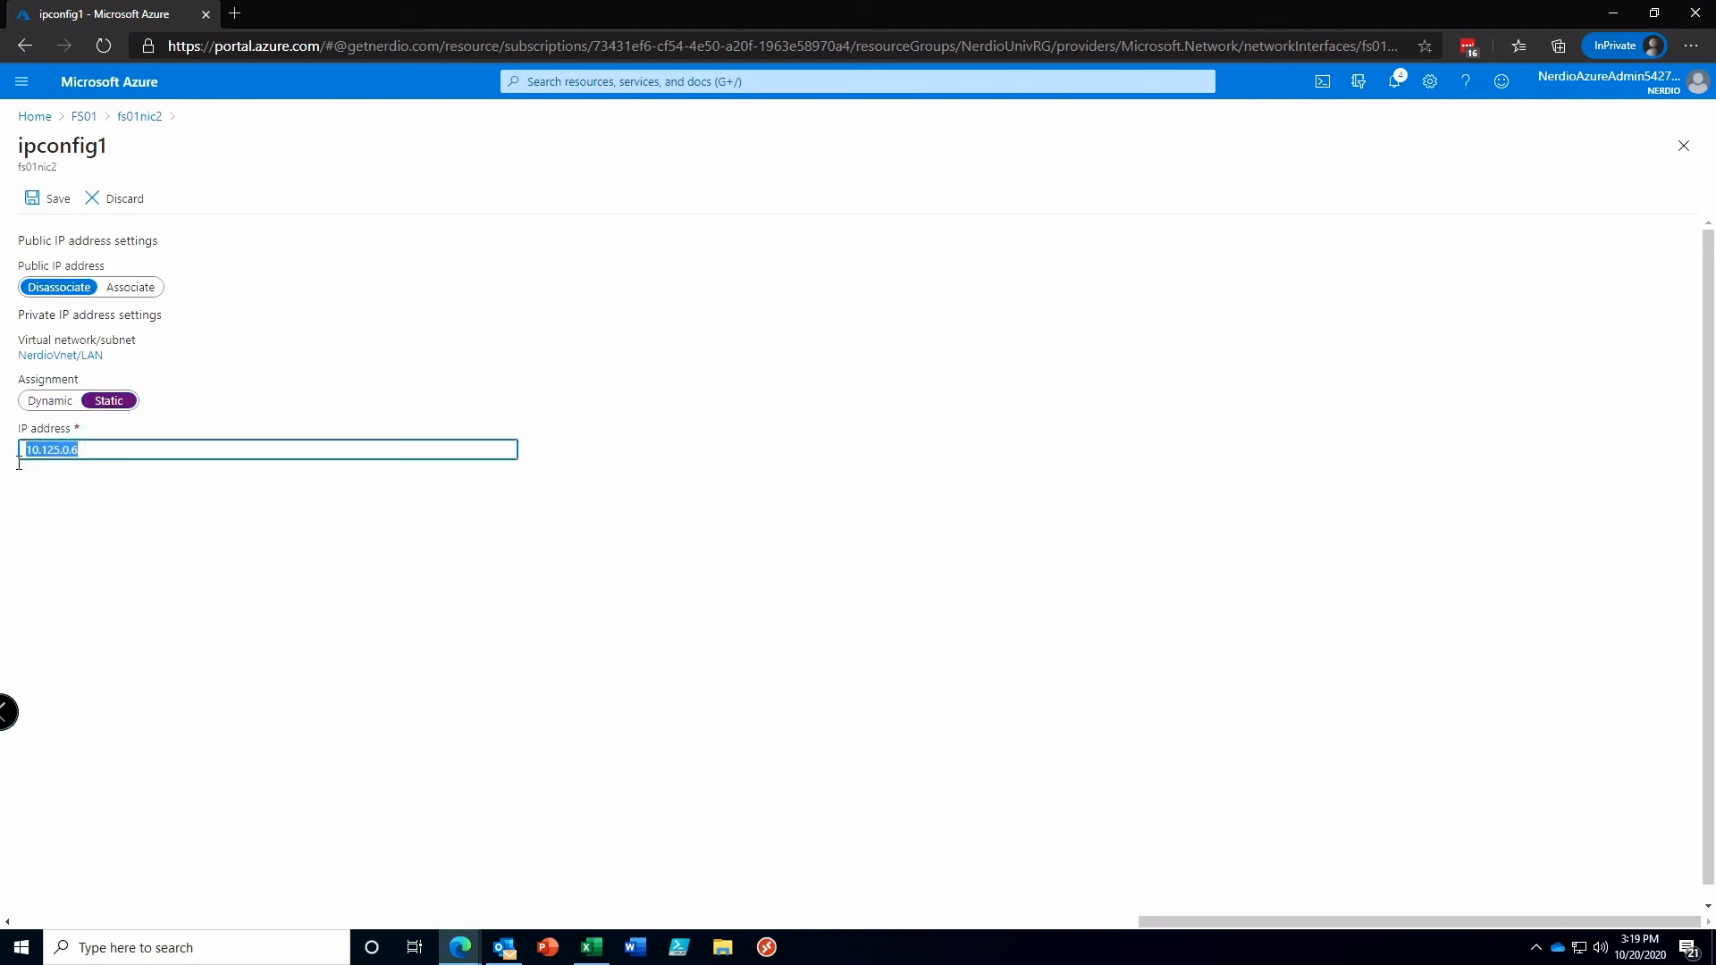
pyautogui.click(93, 532)
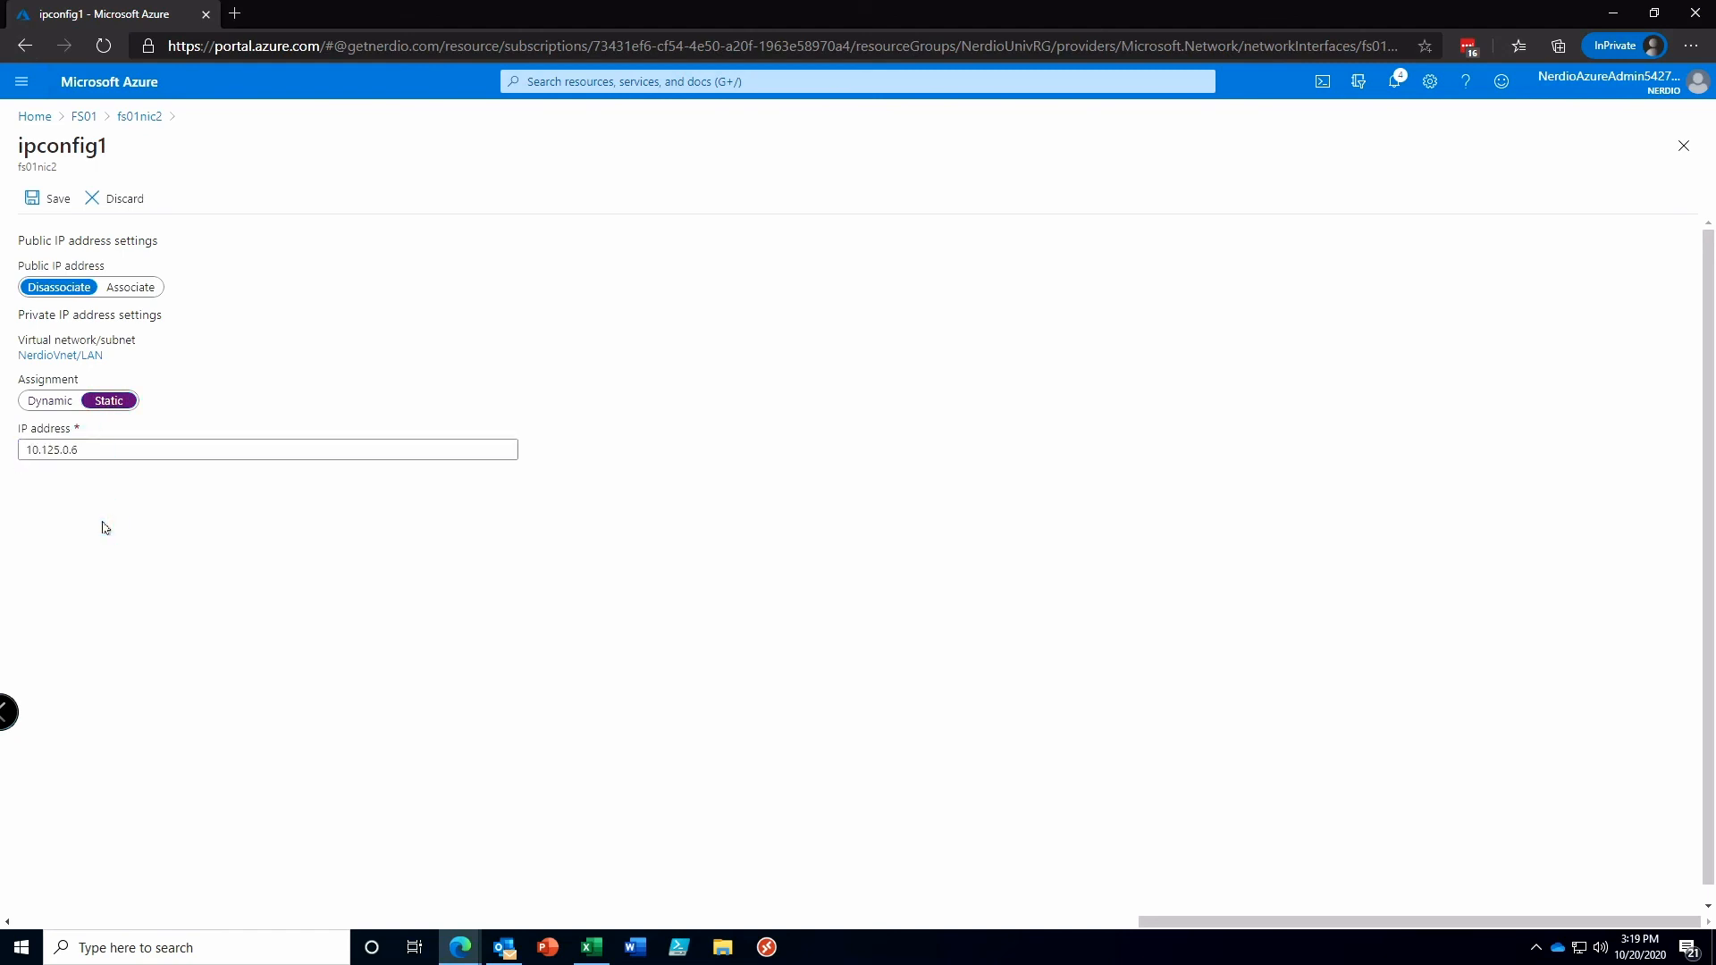
pyautogui.click(53, 199)
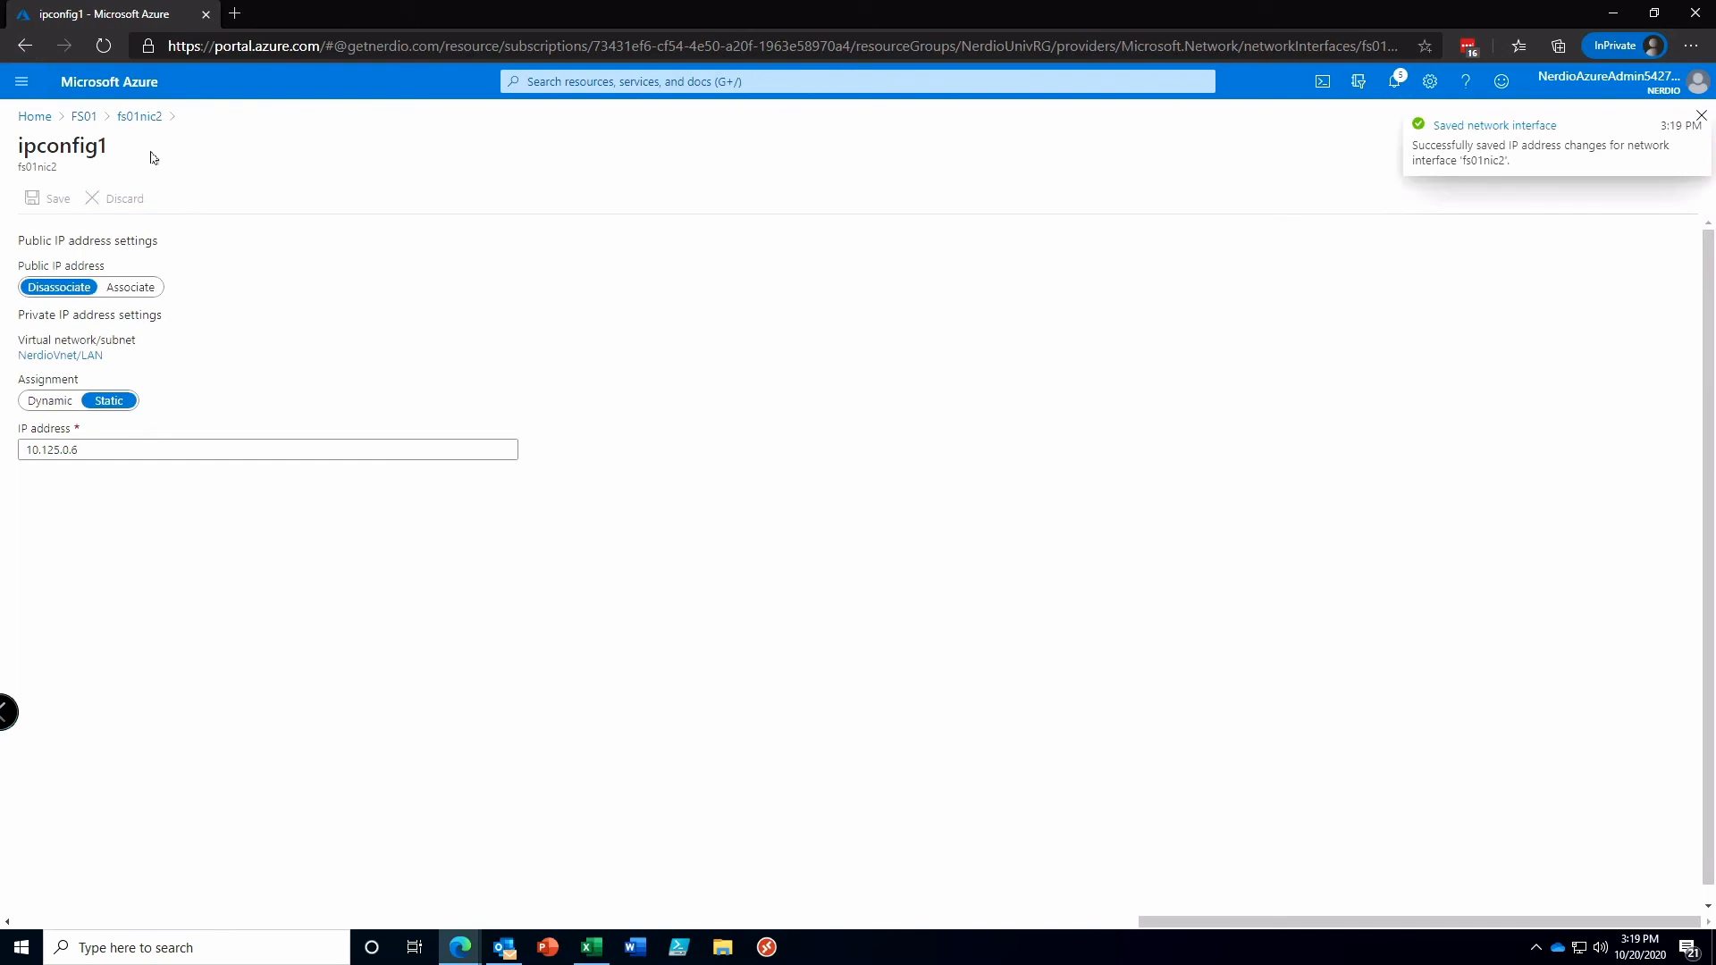
# - Return to FS01's networking page and compare the private IP details of fs01nic and fs01nic2
pyautogui.click(85, 118)
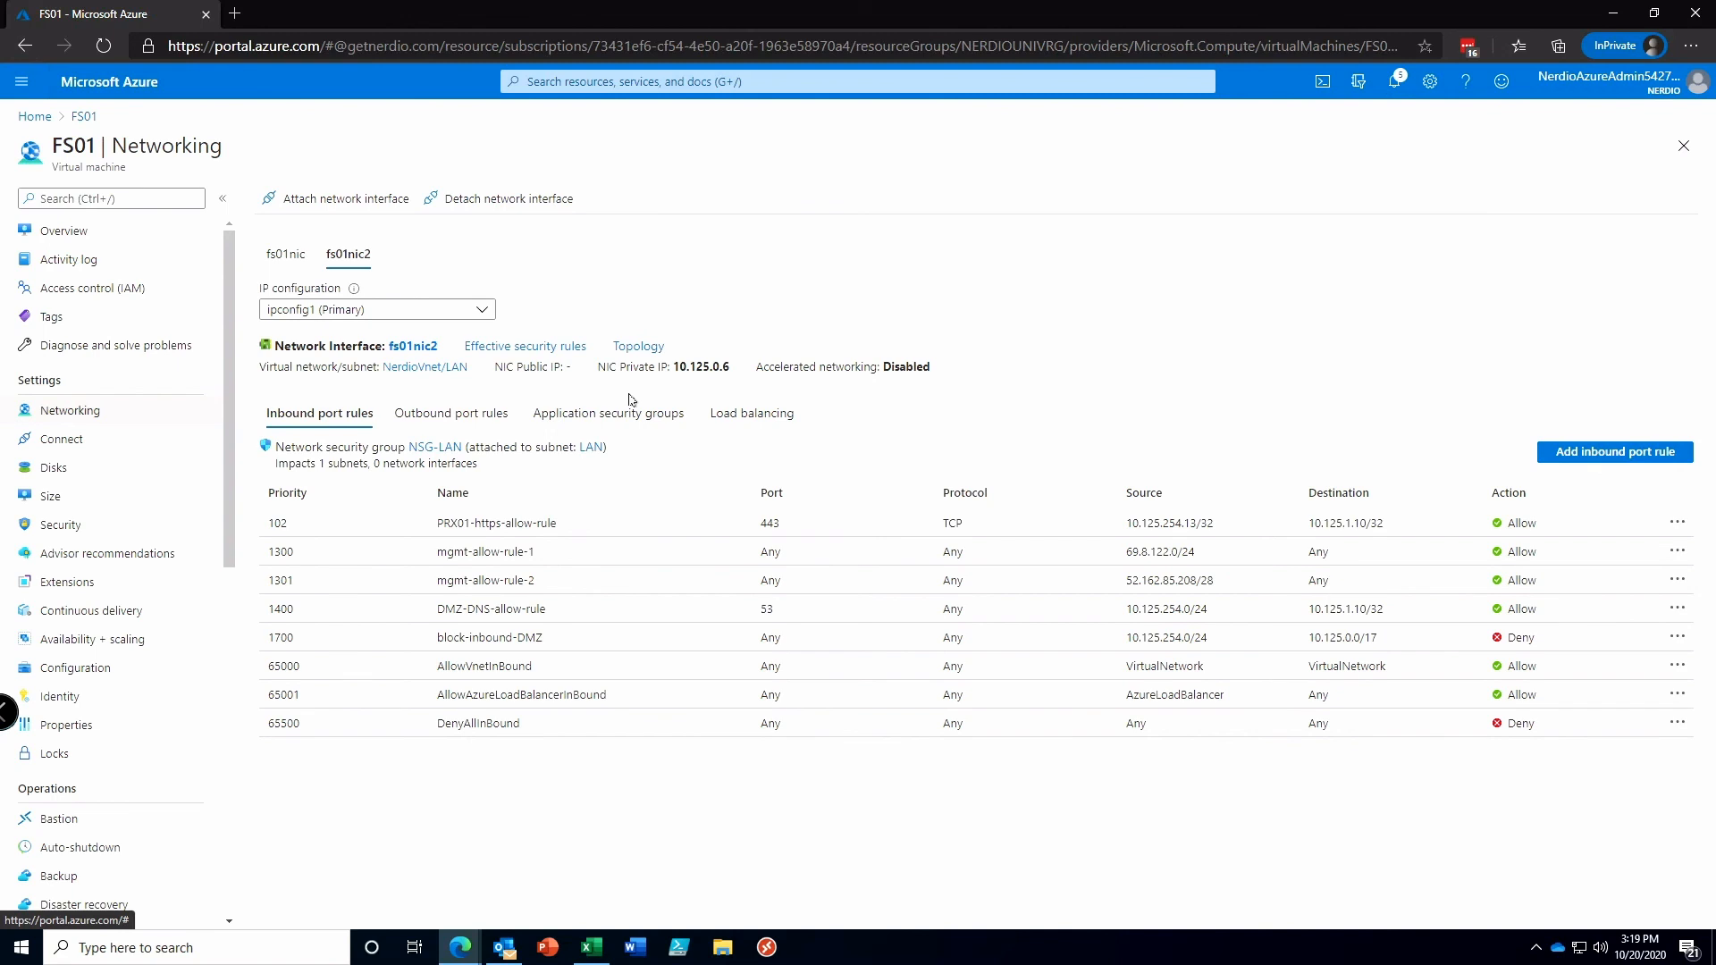
pyautogui.click(679, 370)
pyautogui.moveTo(678, 370); pyautogui.dragTo(734, 368)
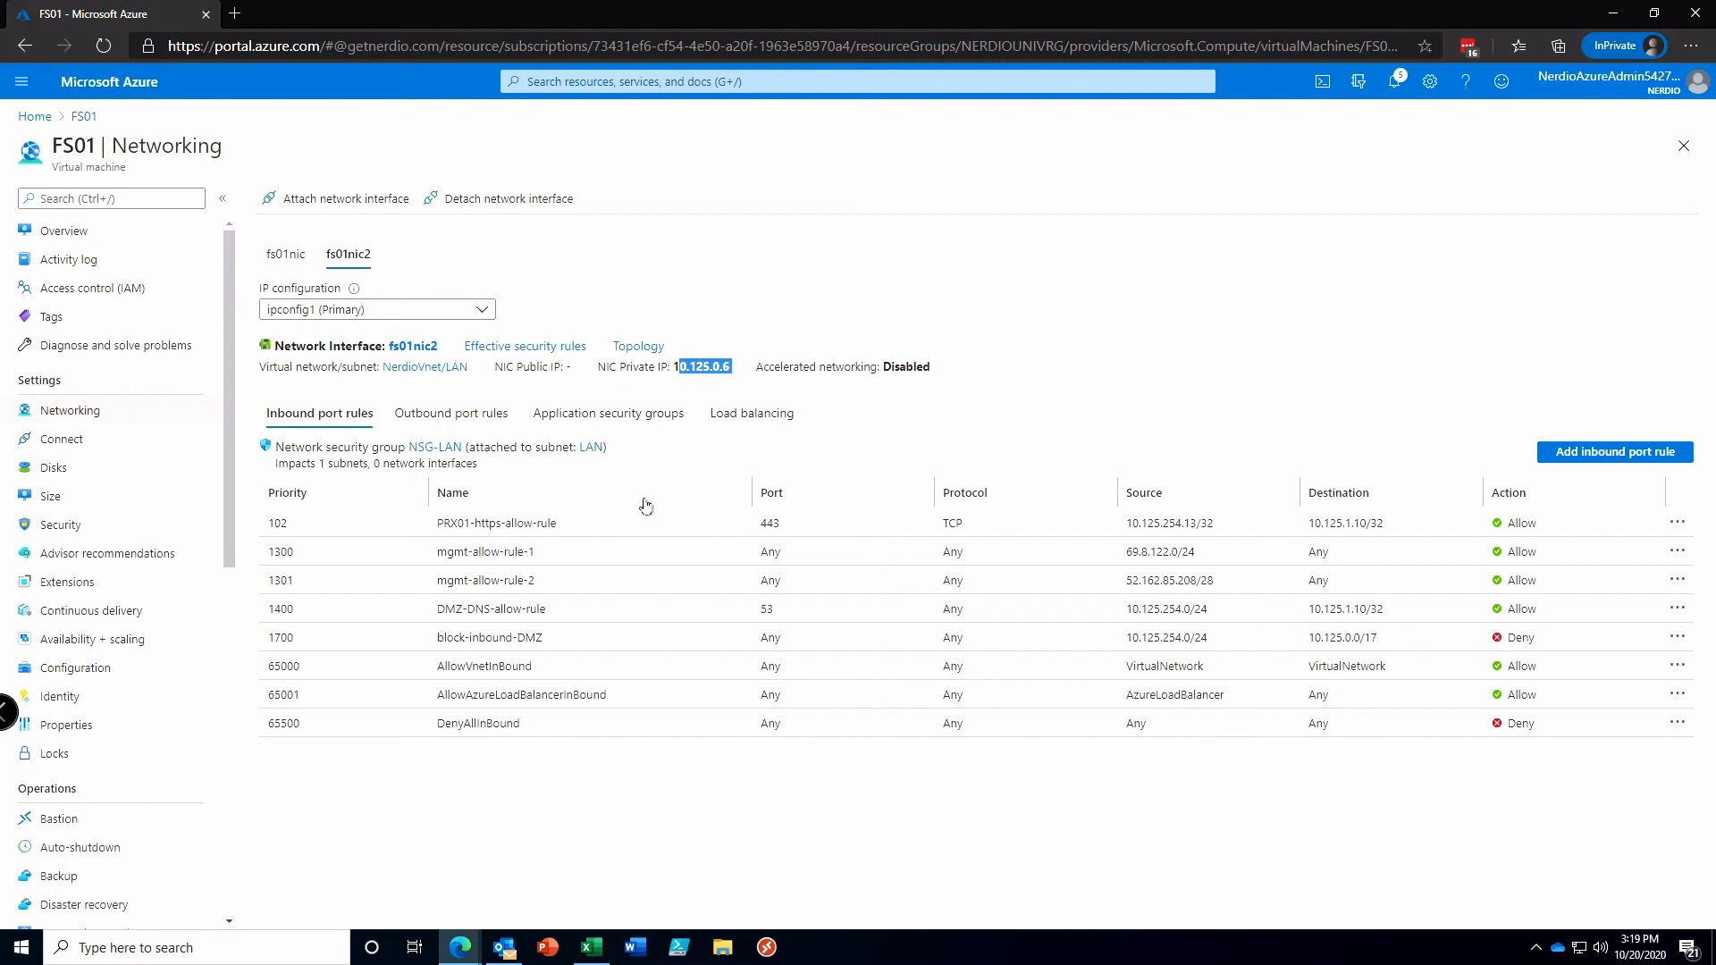
pyautogui.click(293, 259)
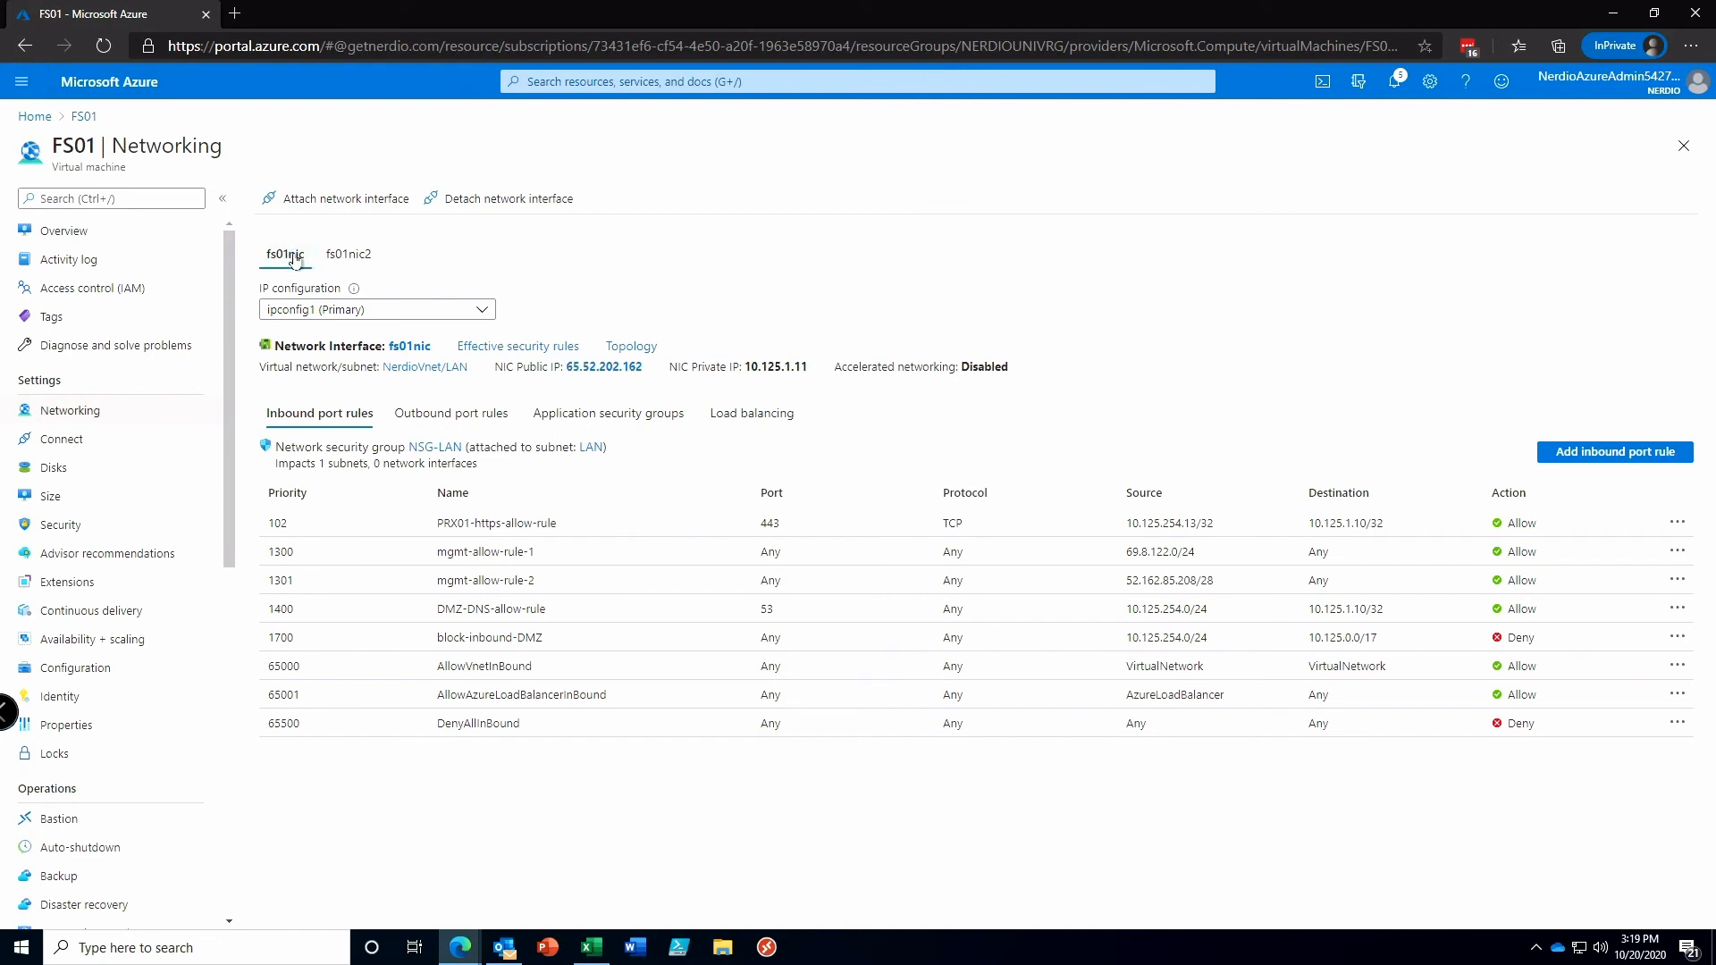
pyautogui.click(348, 261)
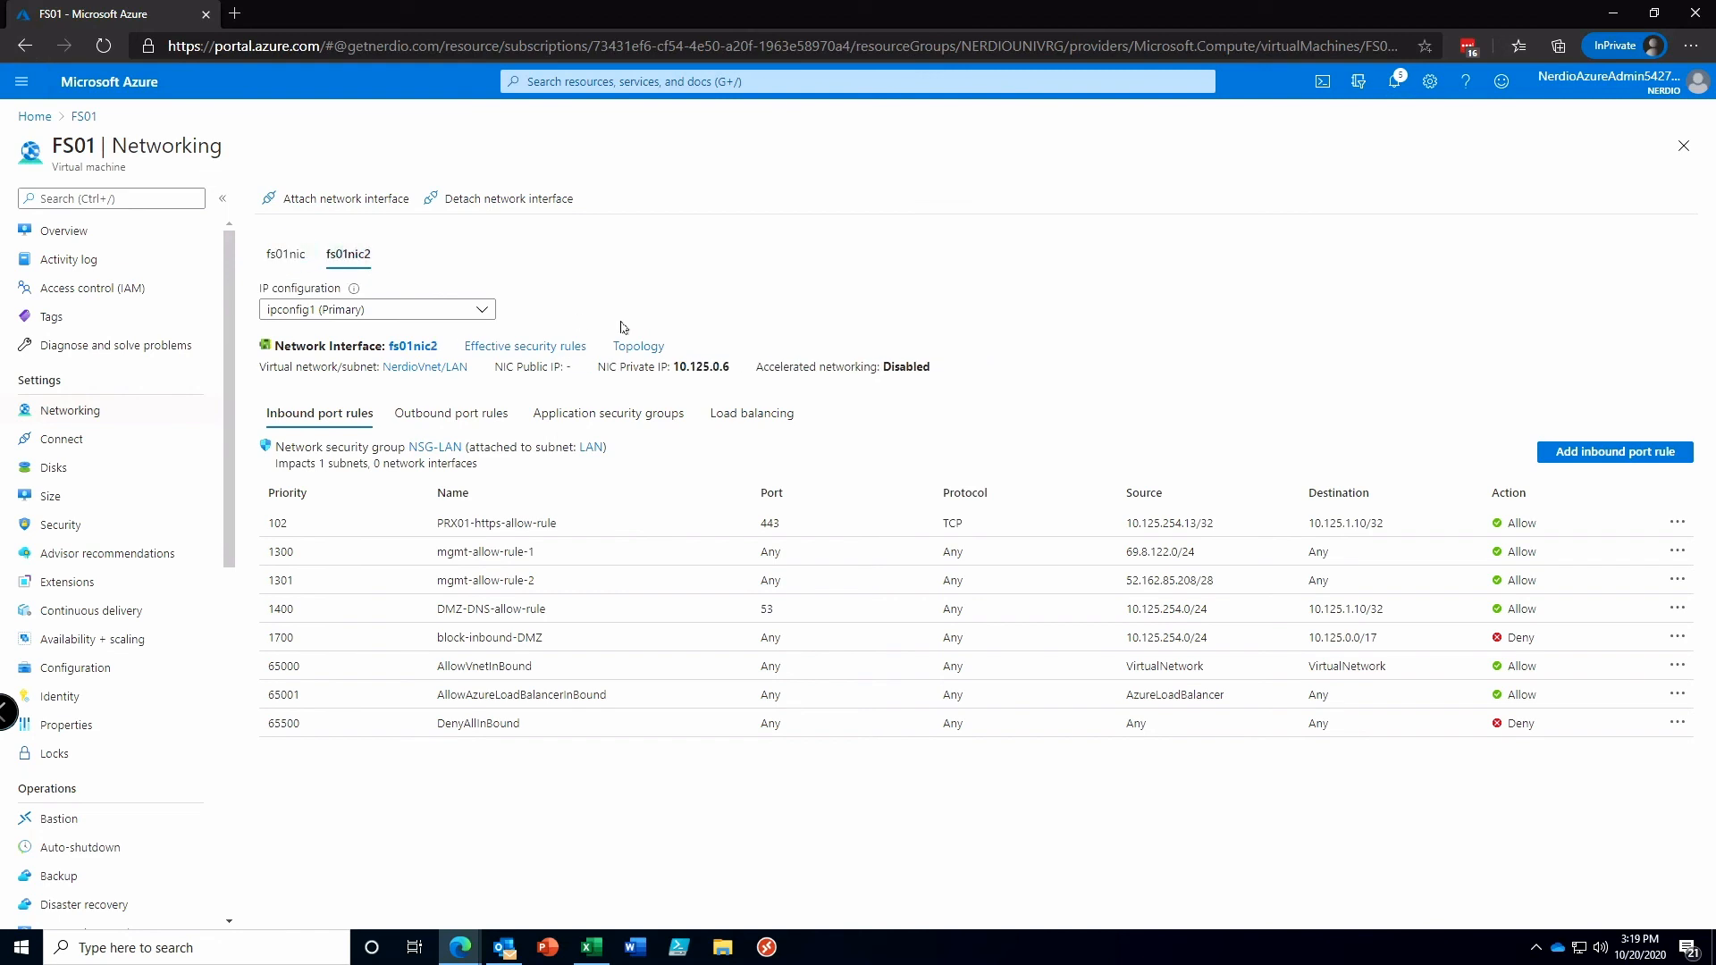